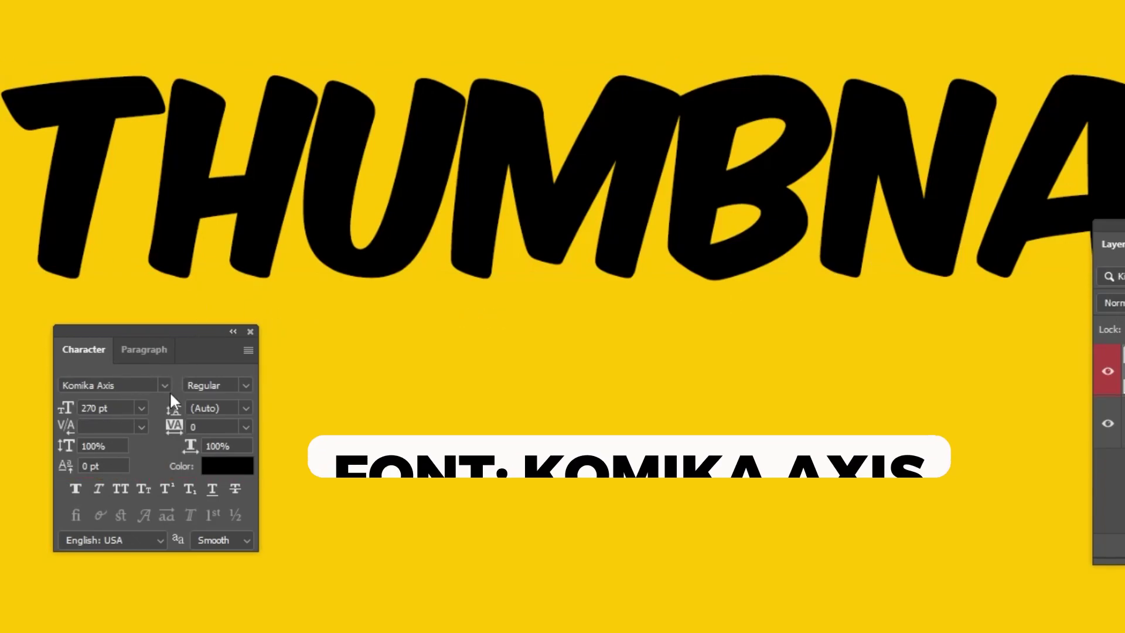
Step: Change the THUMBNAIL text colour from black to orange #FFA200
click(228, 466)
text(ffa200)
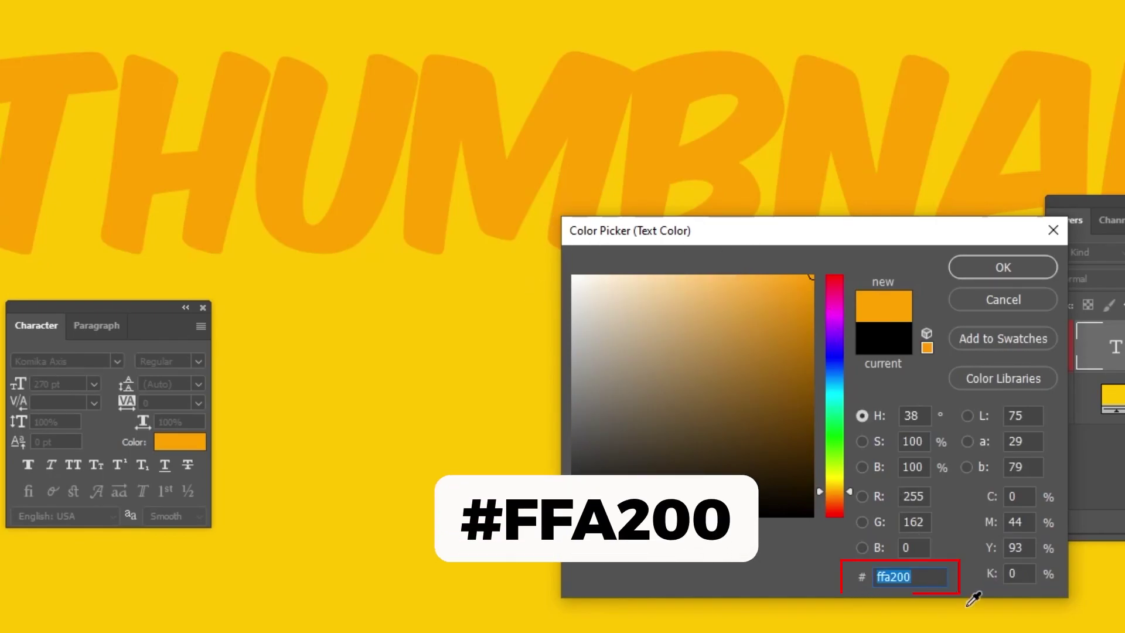
click(922, 576)
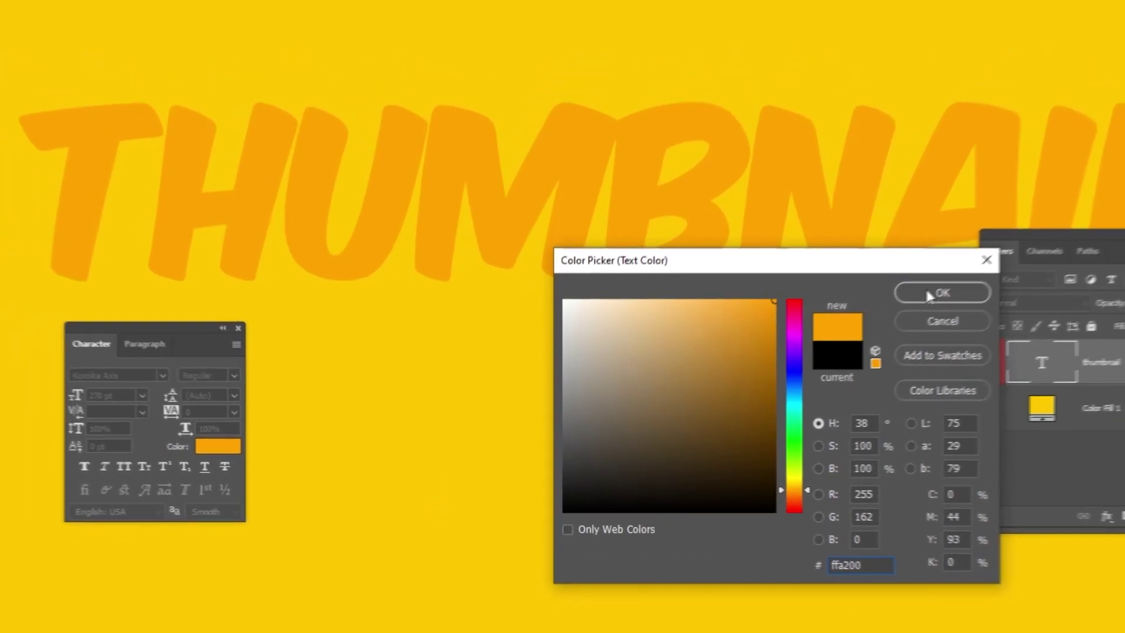
click(988, 271)
click(317, 375)
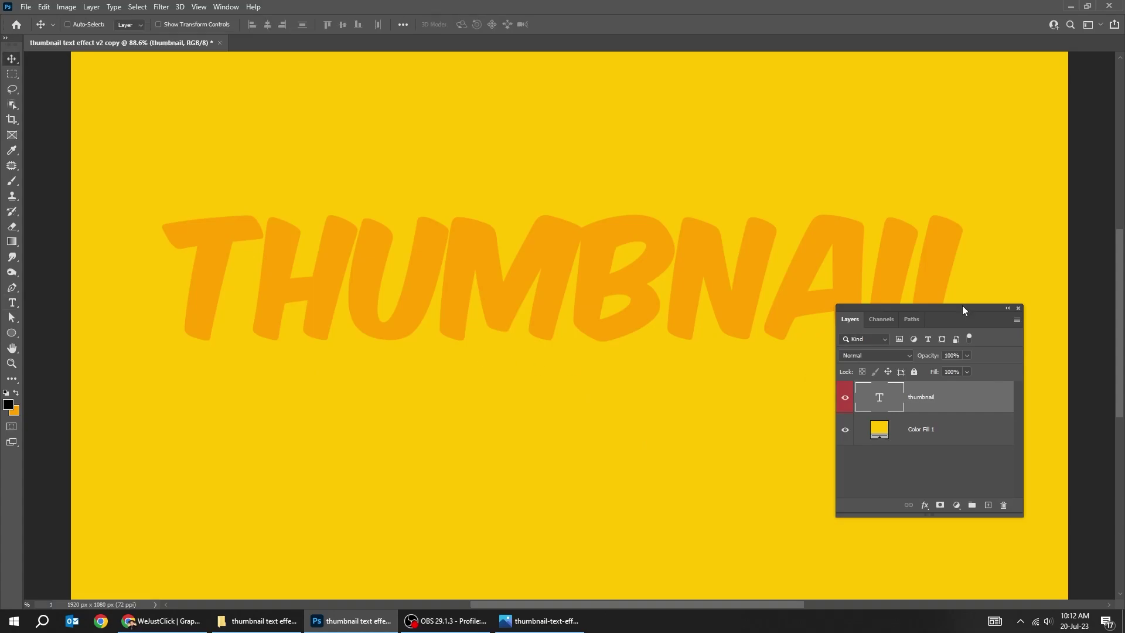
drag(963, 306, 948, 186)
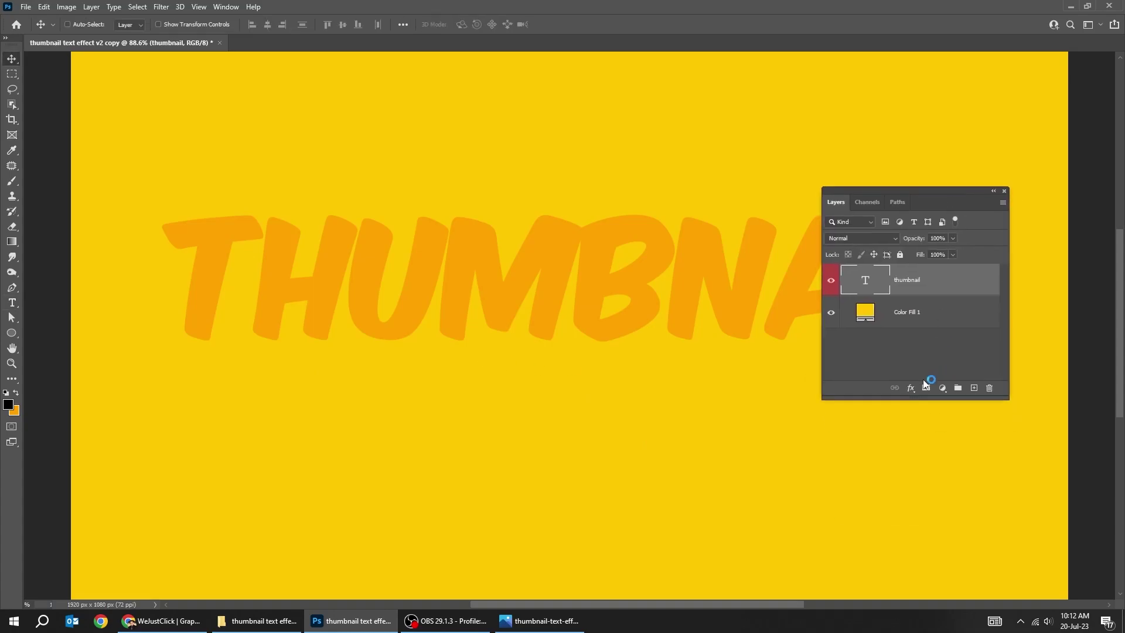
Step: Apply a 20 px black #000000 Stroke positioned Outside to the THUMBNAIL text
click(911, 385)
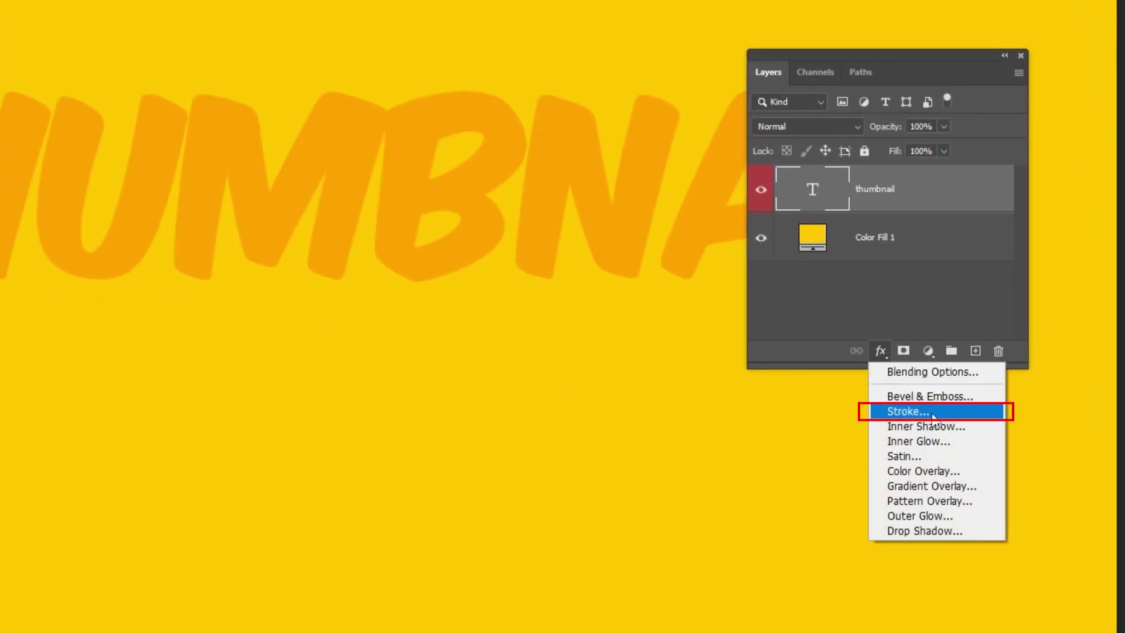
click(934, 413)
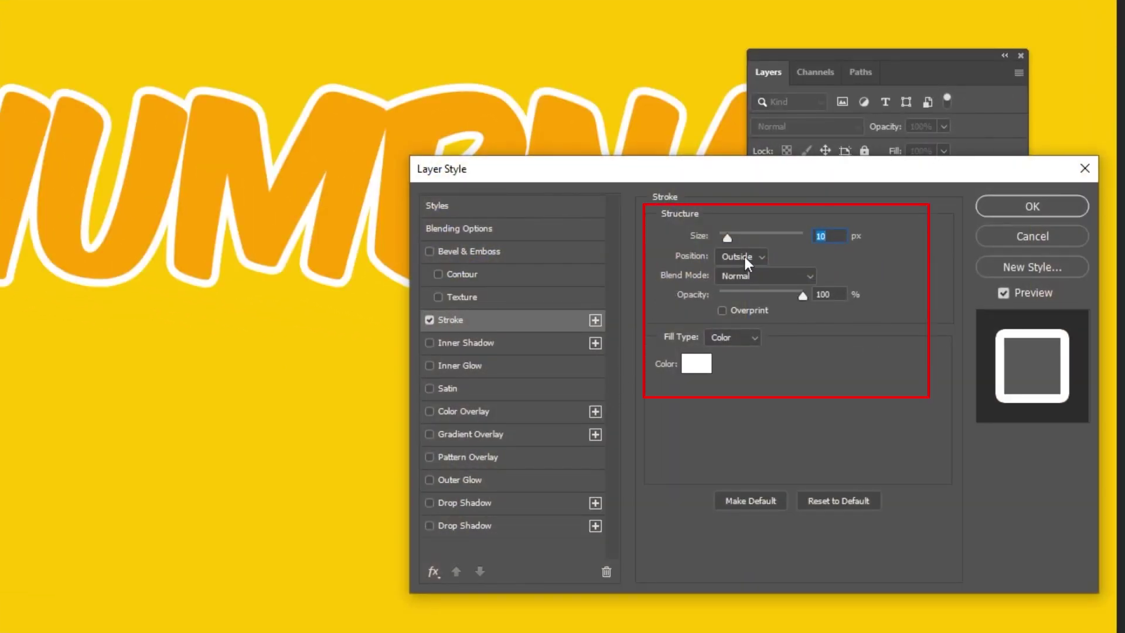
click(706, 360)
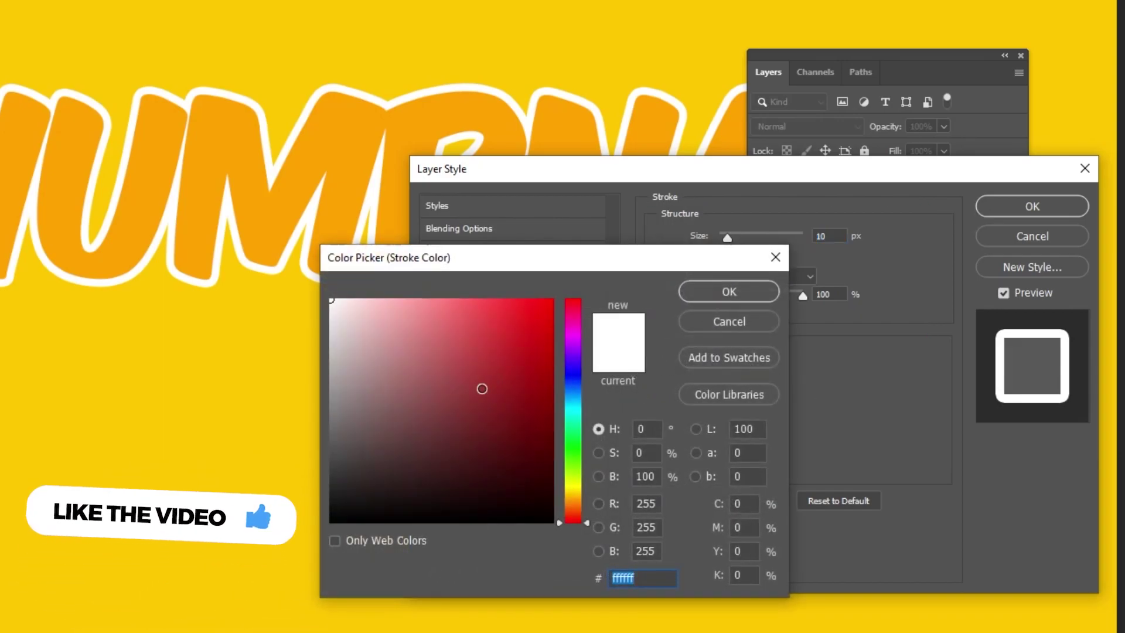
text(000000)
click(716, 290)
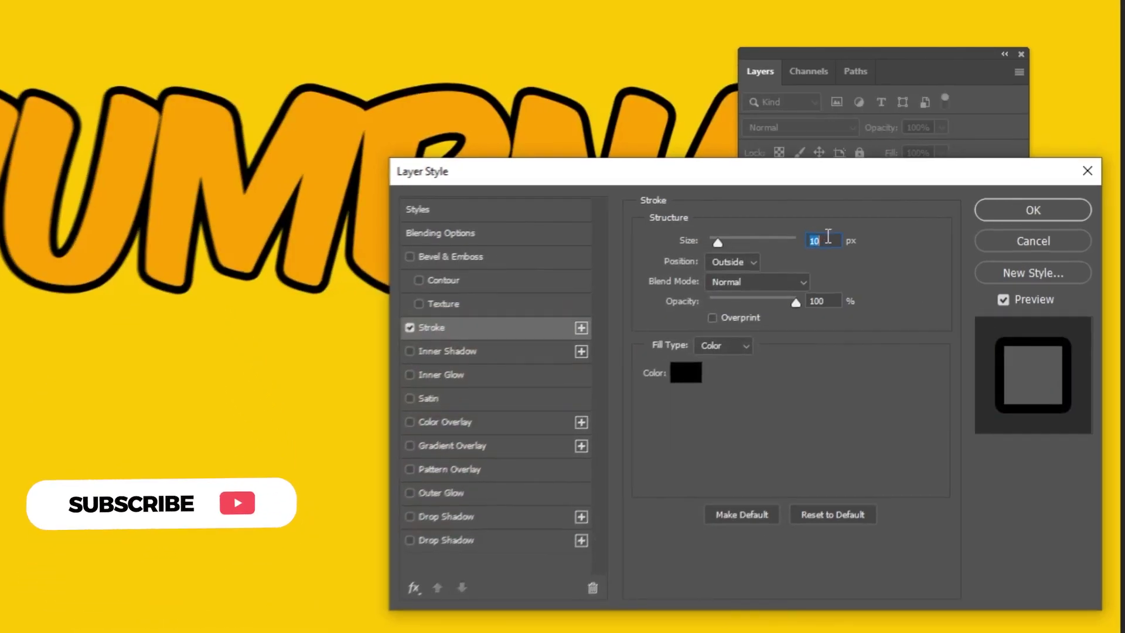
text(20)
click(706, 285)
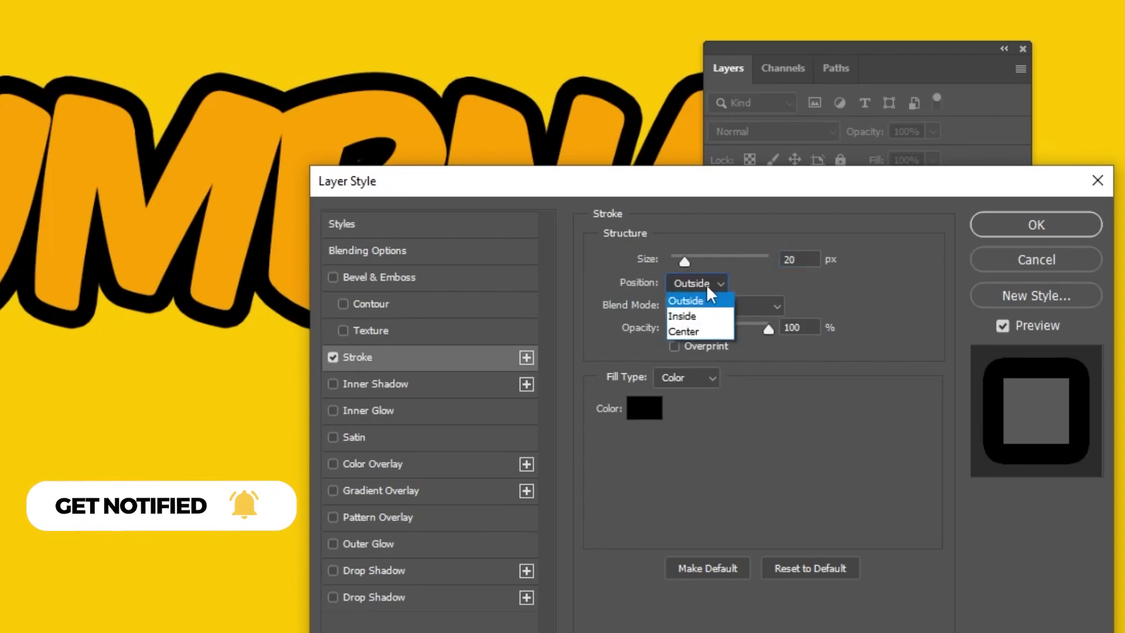
click(707, 299)
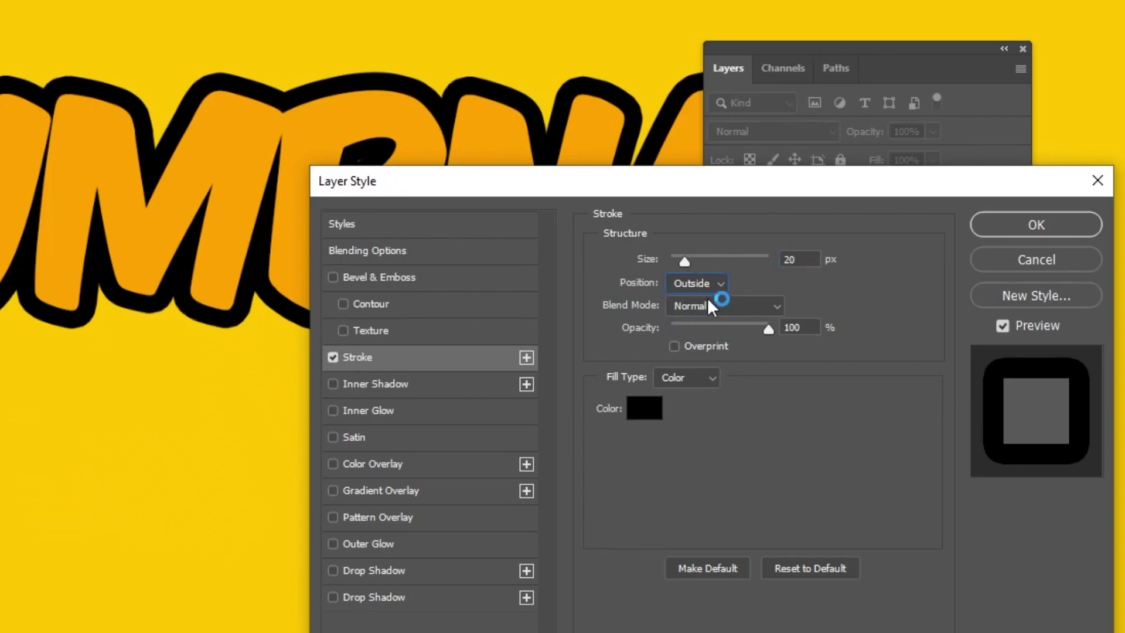
click(998, 224)
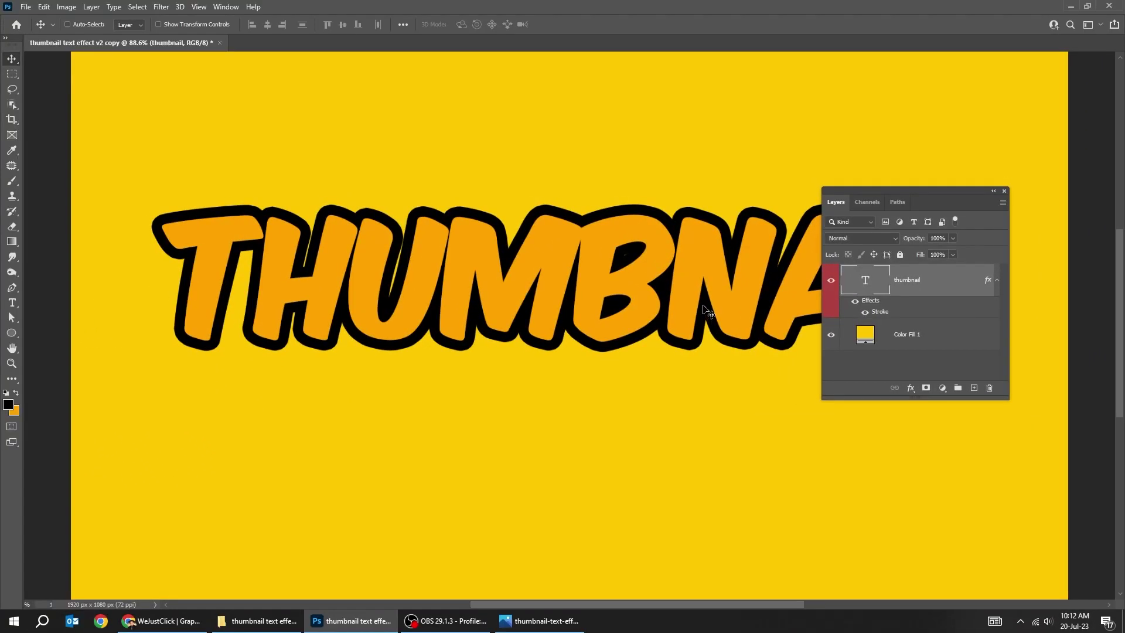
Step: Duplicate THUMBNAIL below, retype the copy as TEXT EFFECT and scale it to about 77%
alt+drag(694, 303, 663, 419)
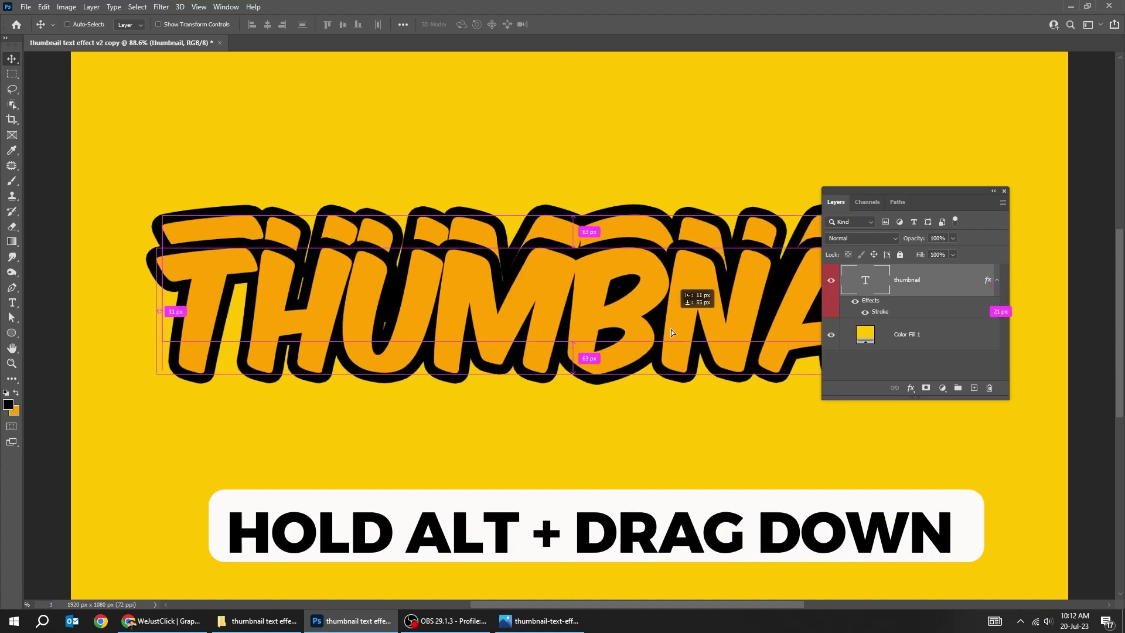
double_click(651, 416)
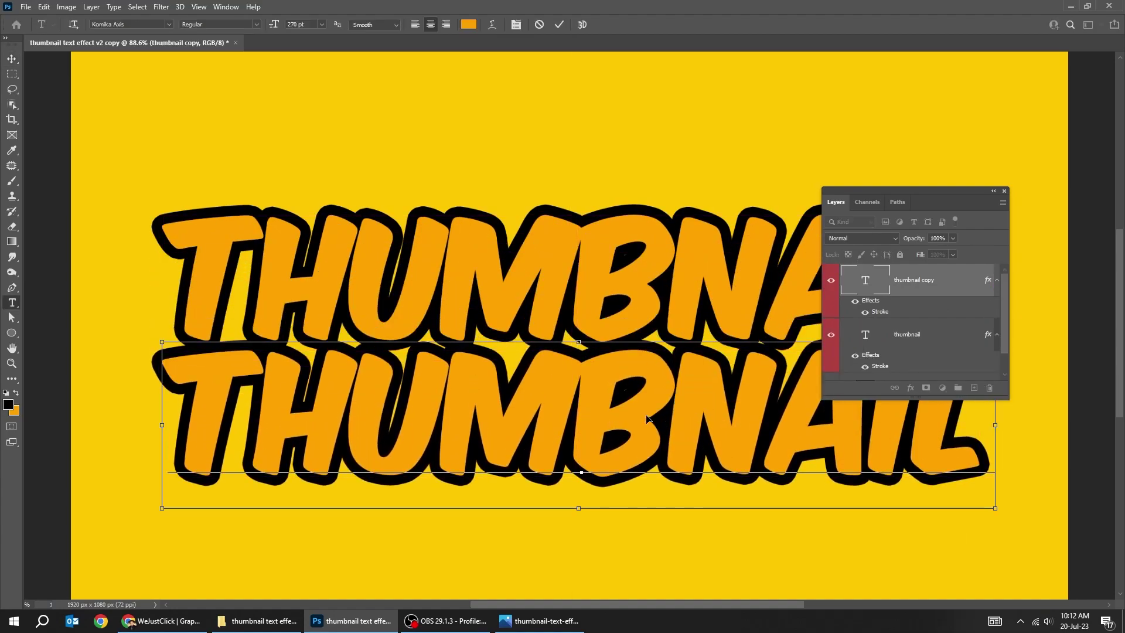
text(TEXT EFFECT)
key(ctrl+t)
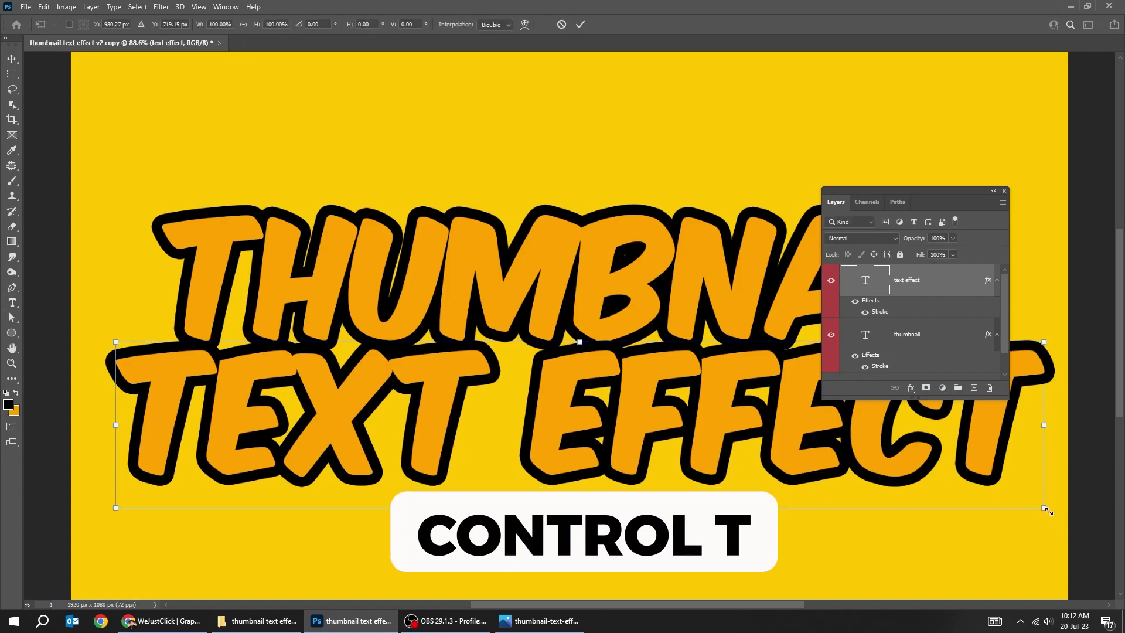
drag(1044, 507, 910, 493)
key(Return)
Step: Move TEXT EFFECT up closer to THUMBNAIL and make its text white #FFFFFF
key(v)
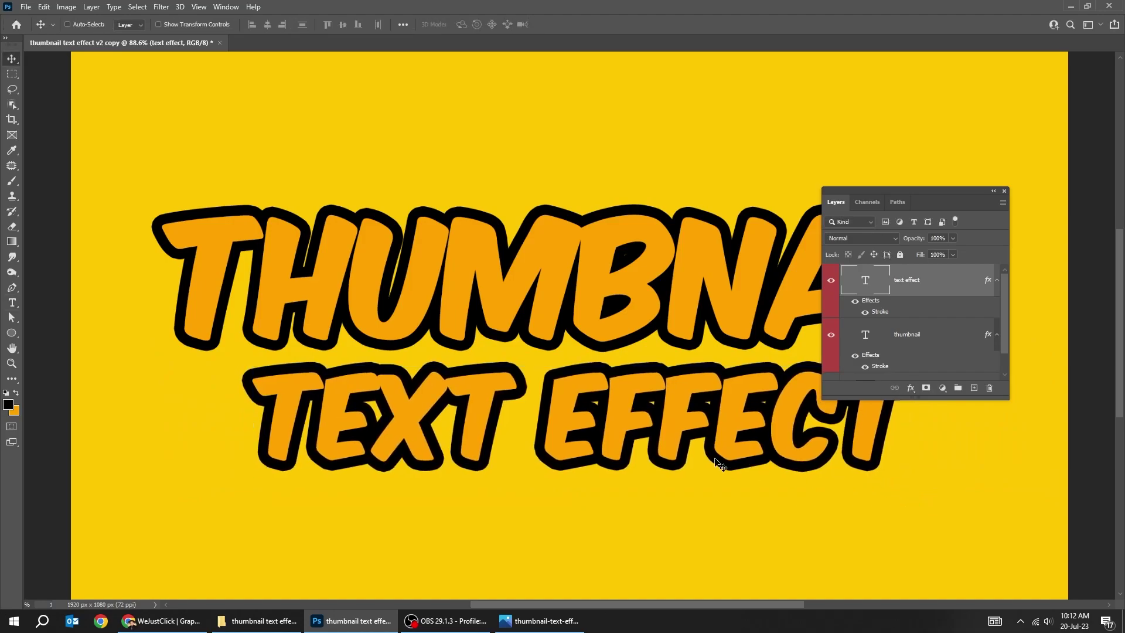
drag(717, 461, 716, 439)
key(t)
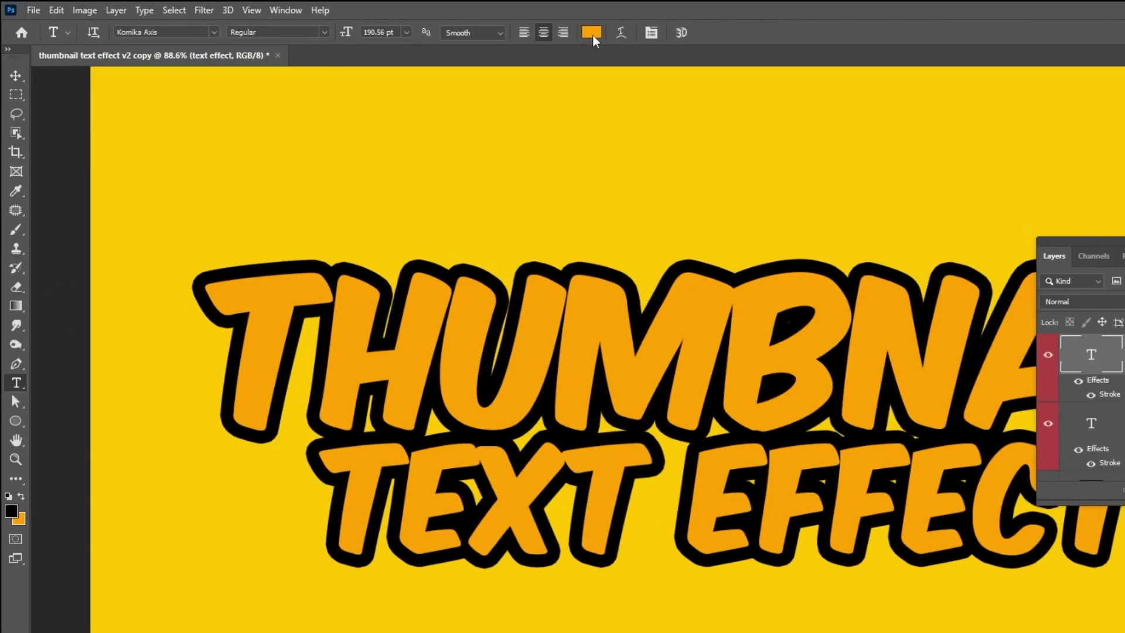
click(469, 24)
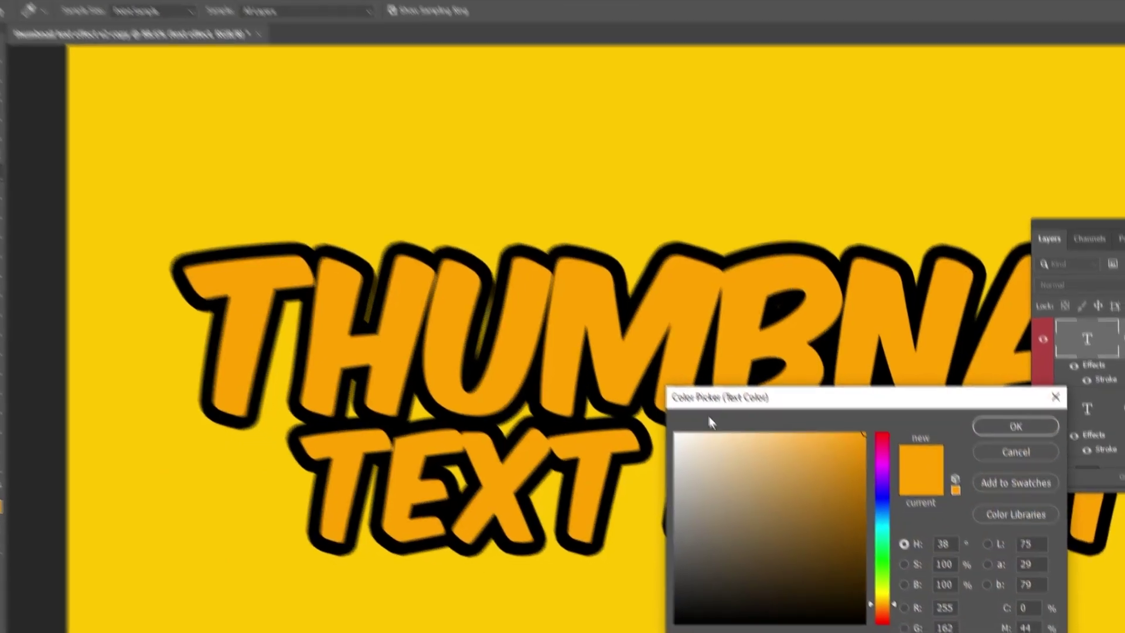
text(ffffff)
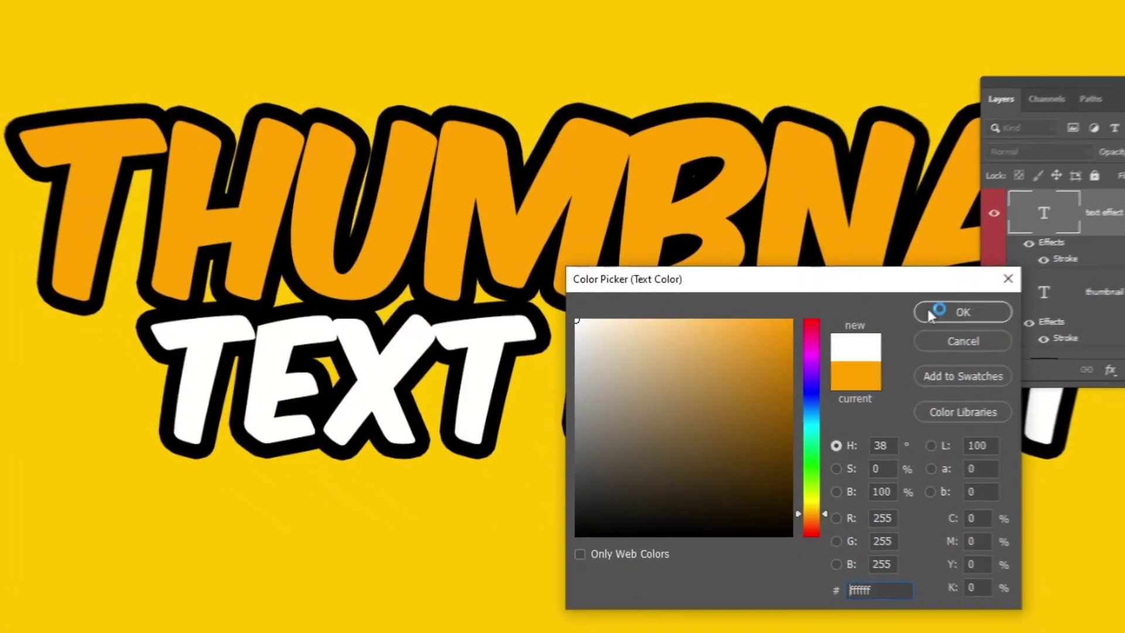
click(970, 310)
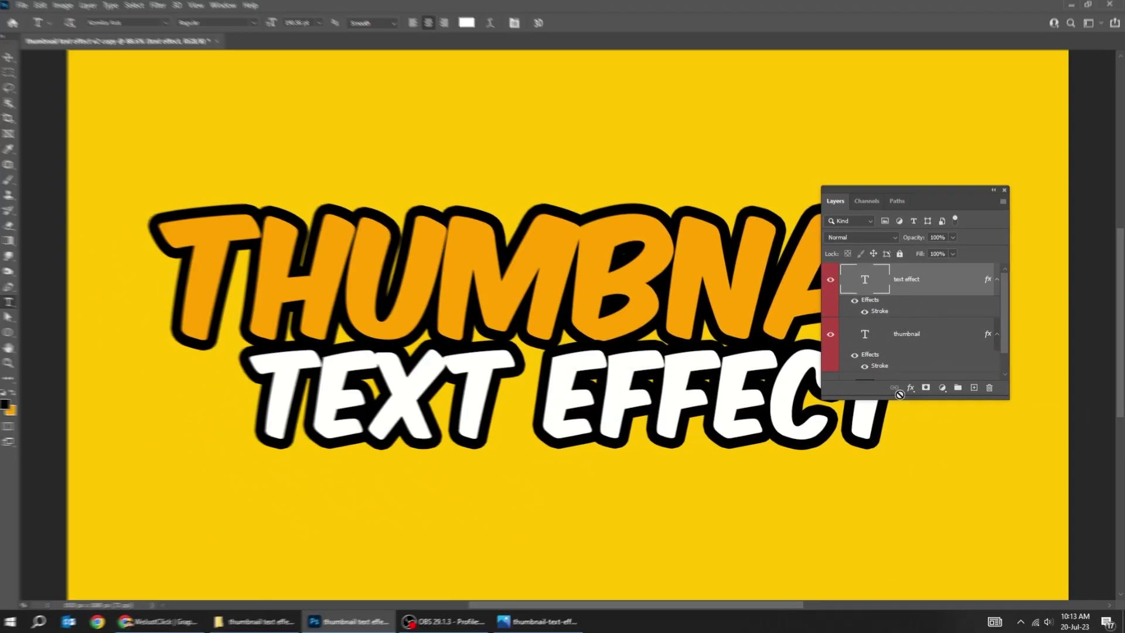
Step: Add a Multiply Inner Shadow to TEXT EFFECT: 20% opacity, 90°, 9 px distance, 29% choke
click(912, 388)
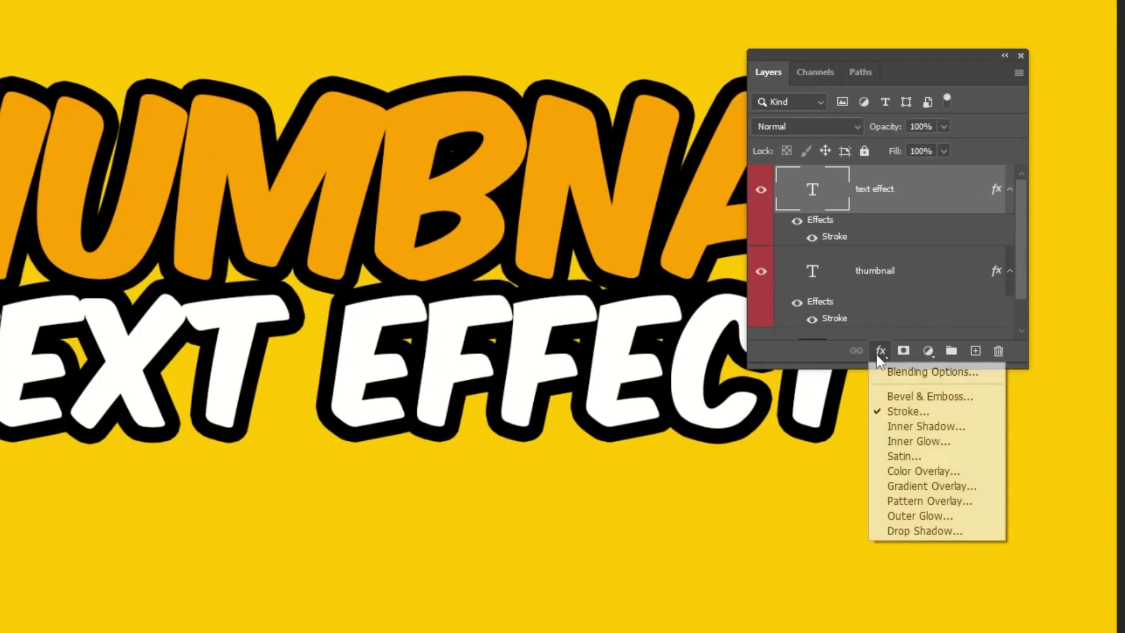
click(917, 430)
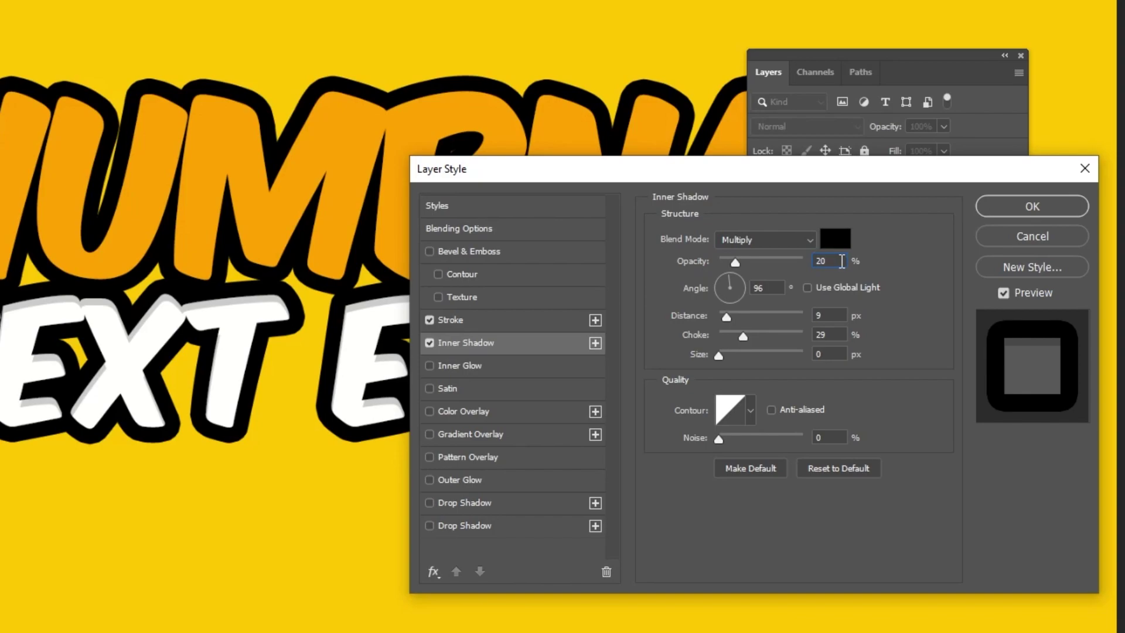
drag(779, 287, 723, 288)
text(90)
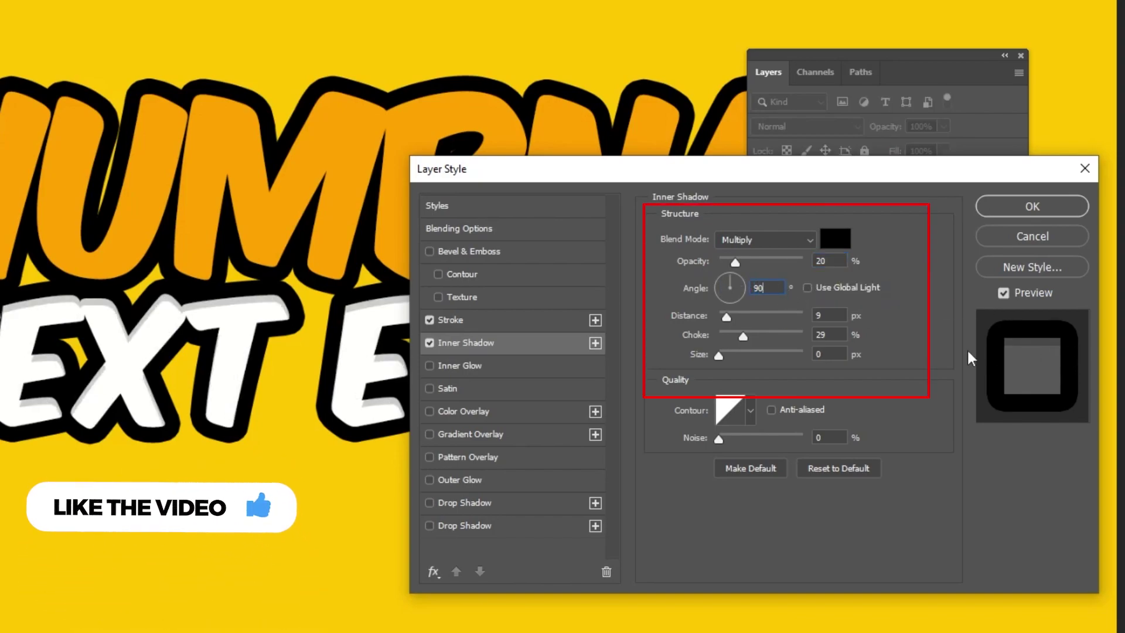
click(841, 337)
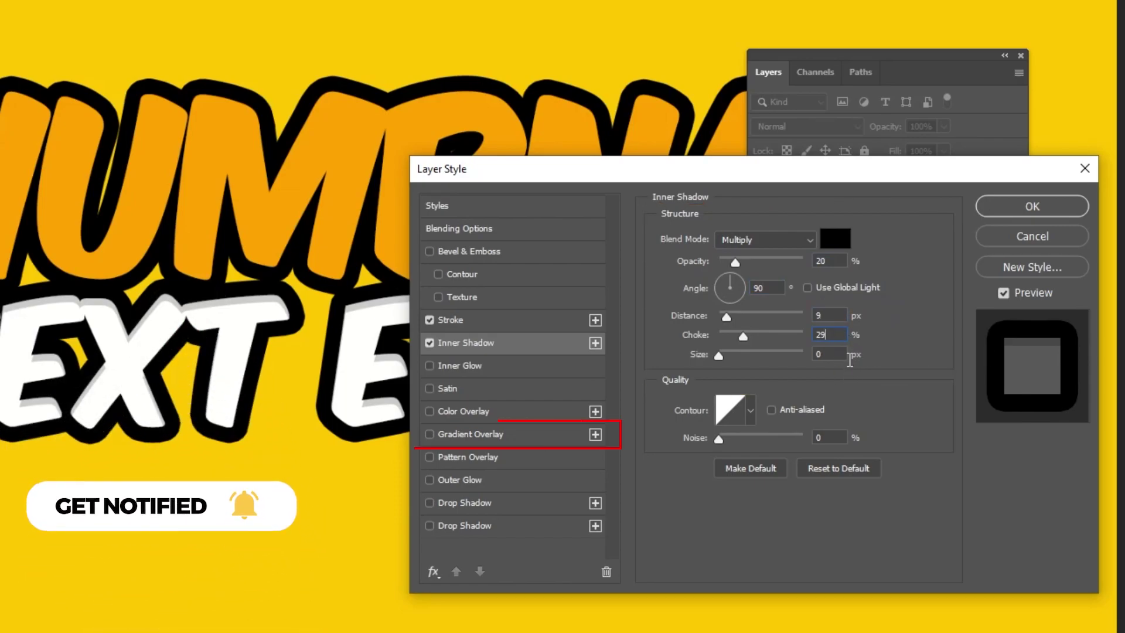
Step: Add a 28% black-to-white linear Gradient Overlay at 90° to TEXT EFFECT
click(496, 435)
text(28)
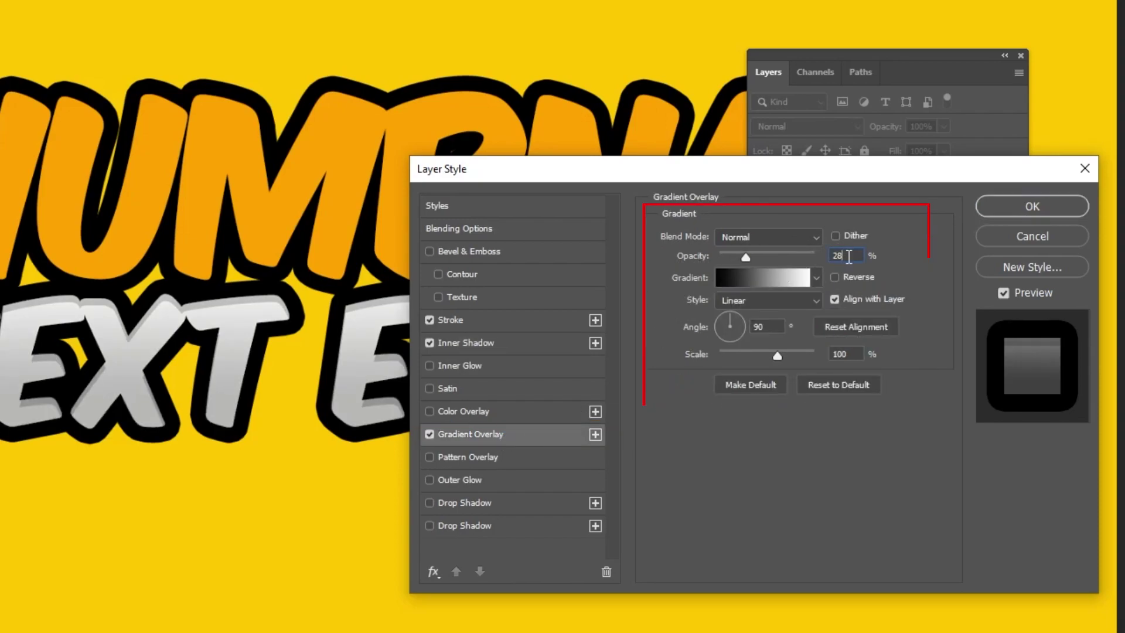
click(780, 284)
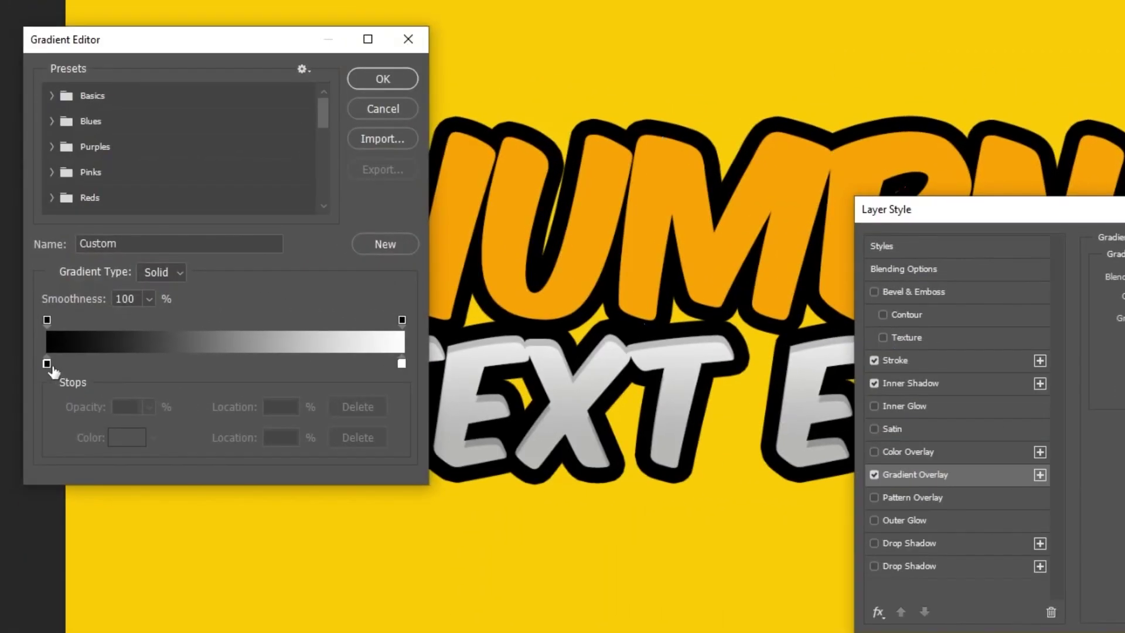
click(50, 364)
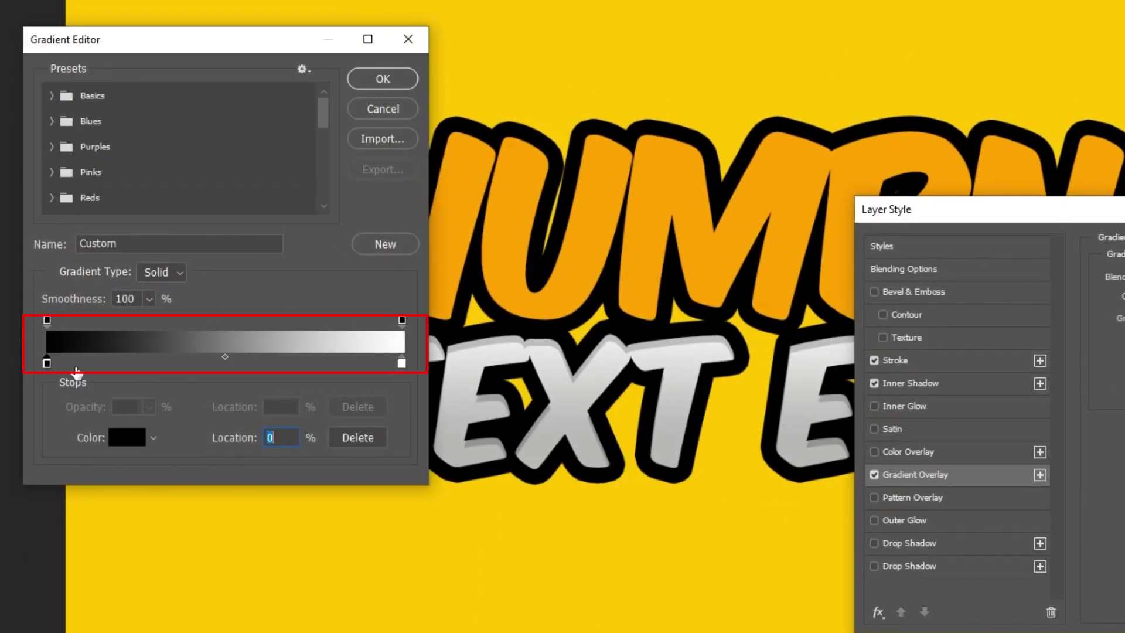
click(383, 79)
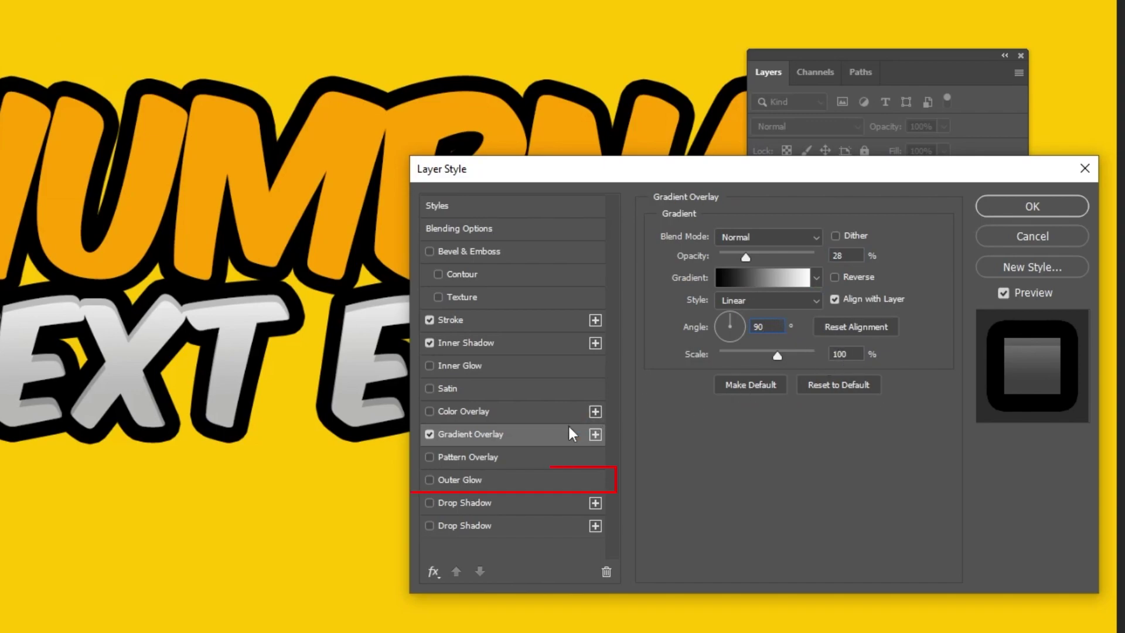
Step: Apply an orange #FFA200 Normal Outer Glow: 100% opacity, 100 spread, 29 px size, 100% range
click(475, 480)
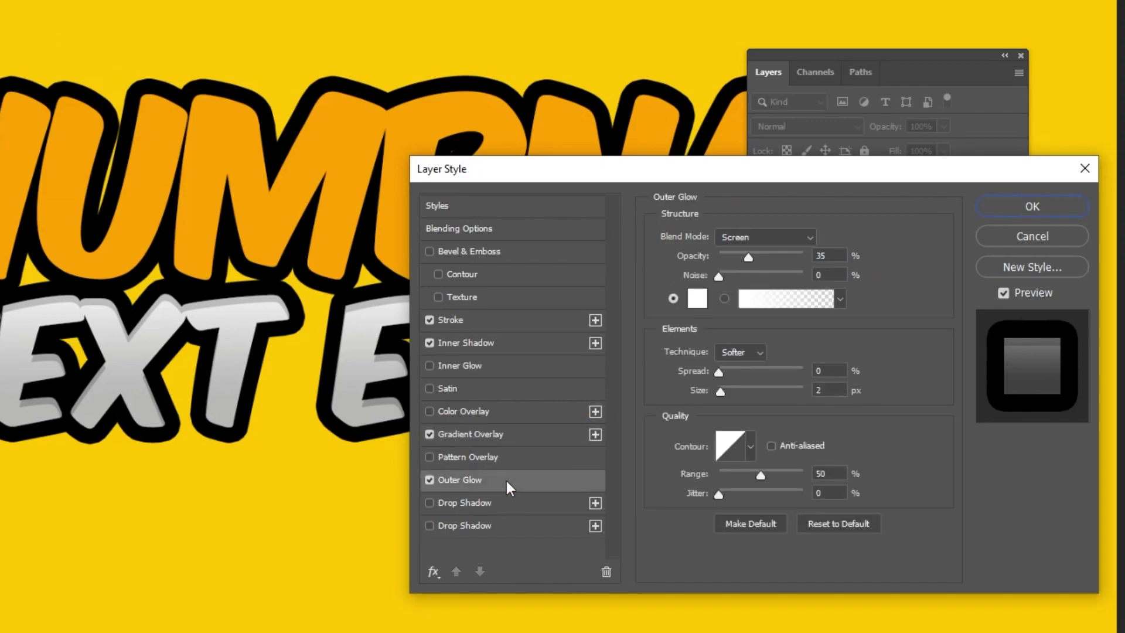
click(696, 299)
text(ffa200)
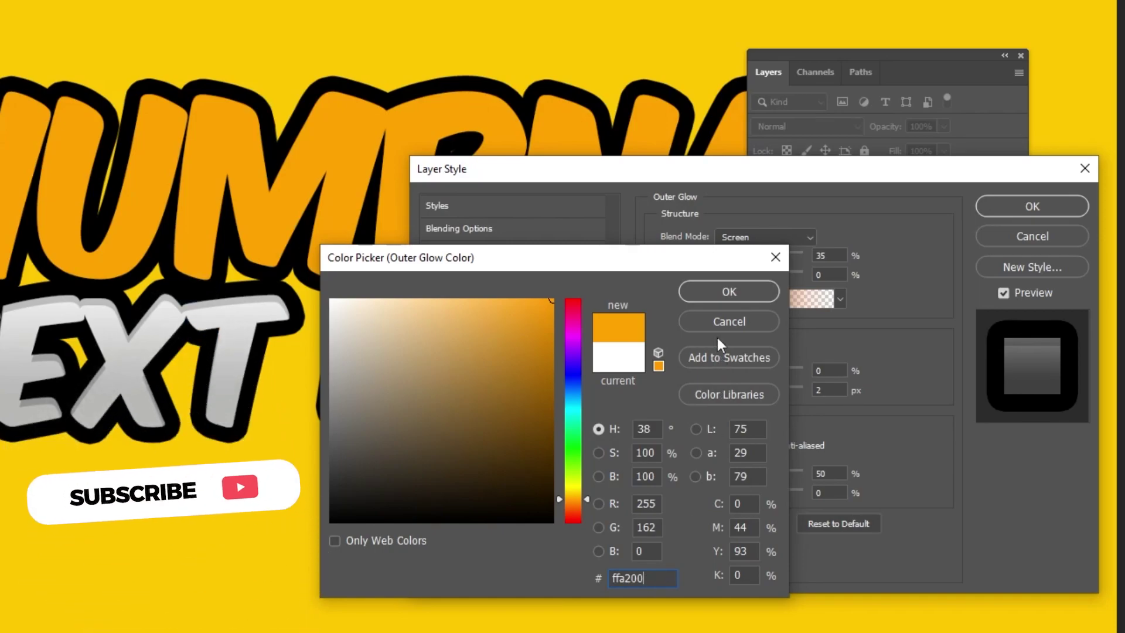
click(709, 291)
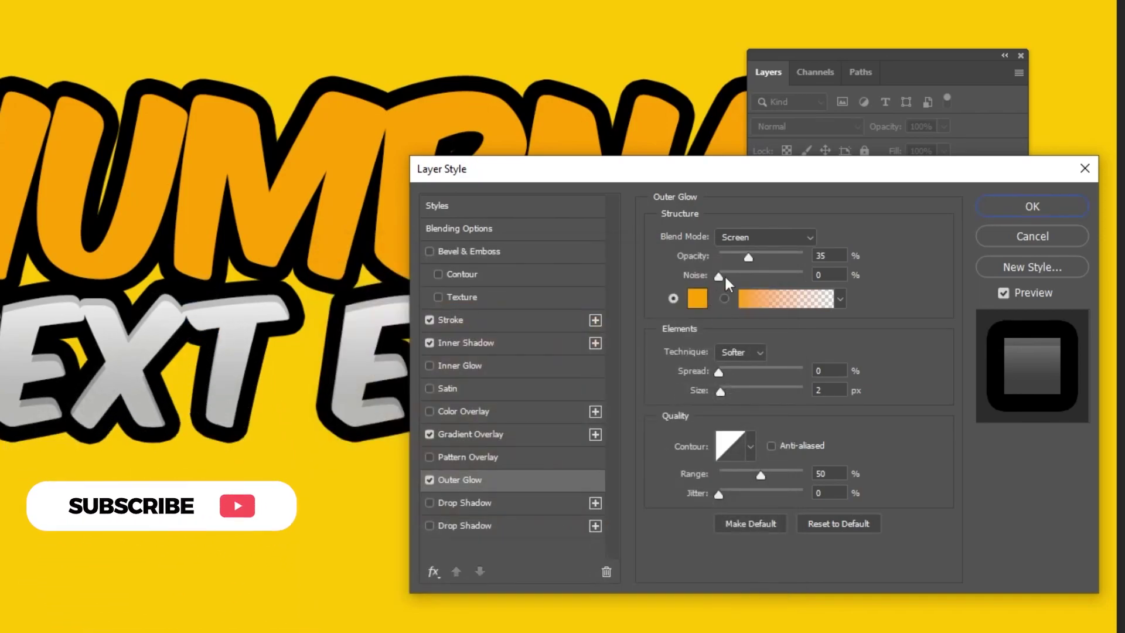
click(751, 239)
click(756, 252)
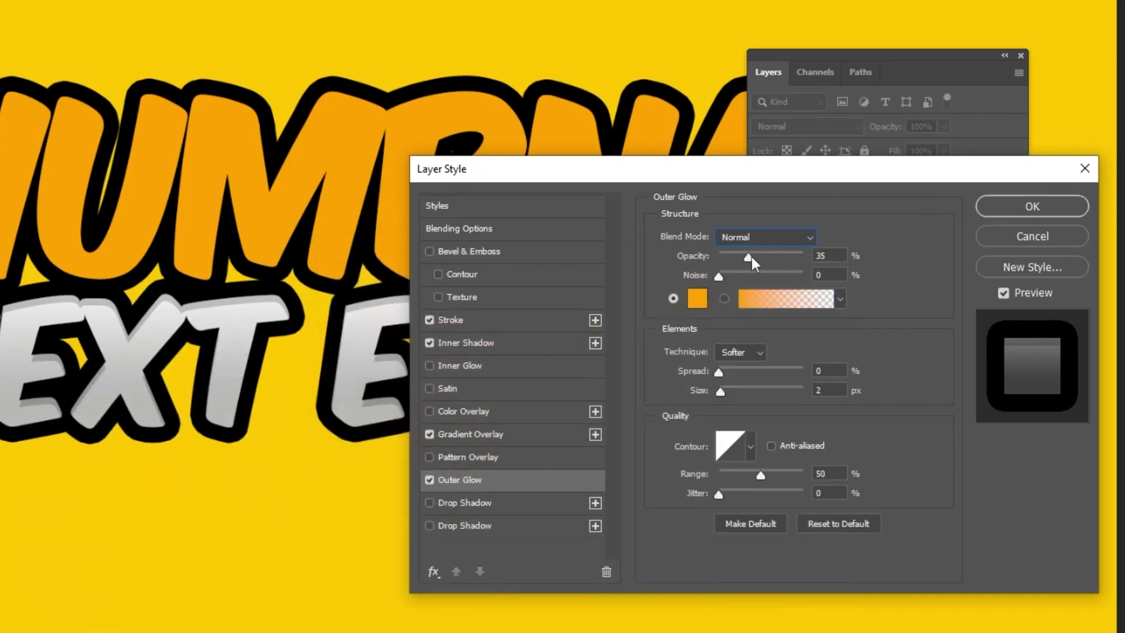
drag(756, 252, 811, 253)
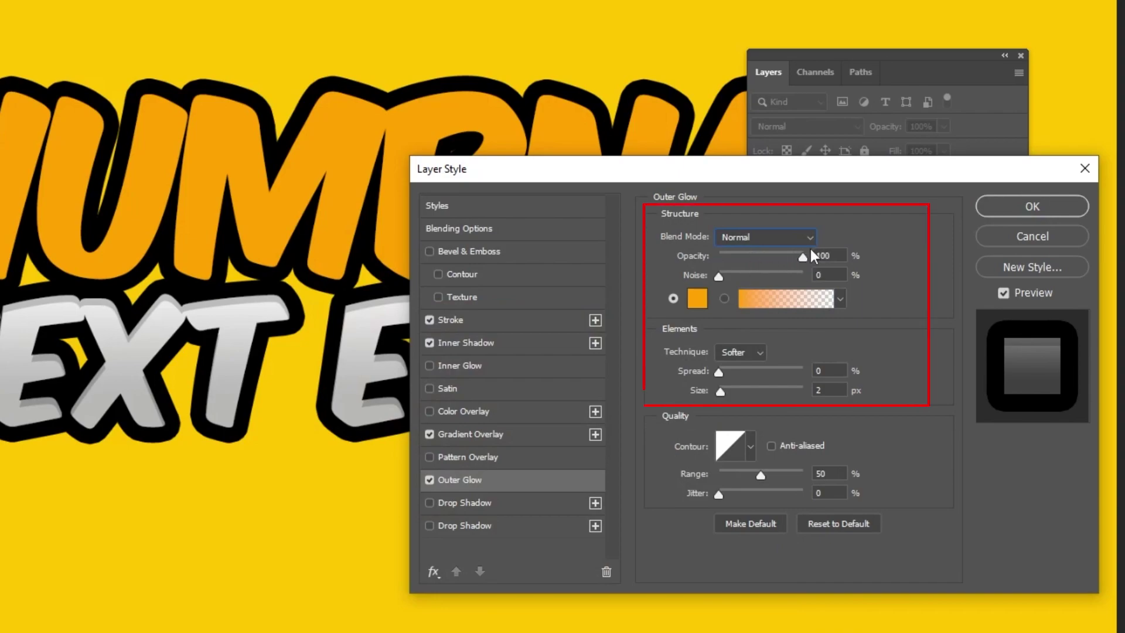
double_click(817, 255)
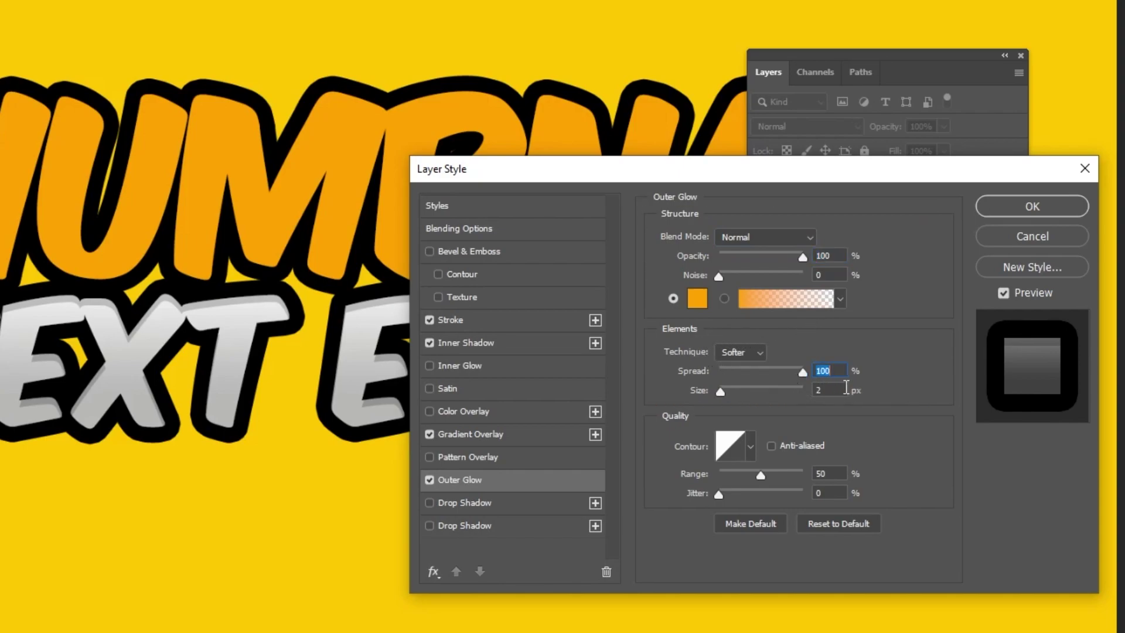
key(Tab)
text(29)
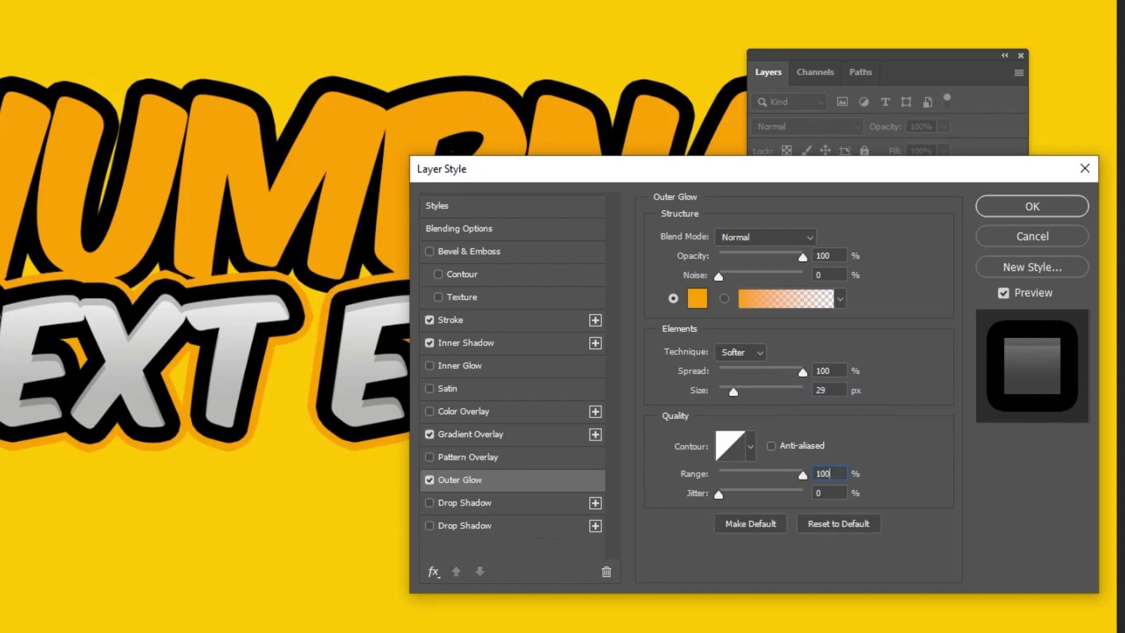
click(1002, 208)
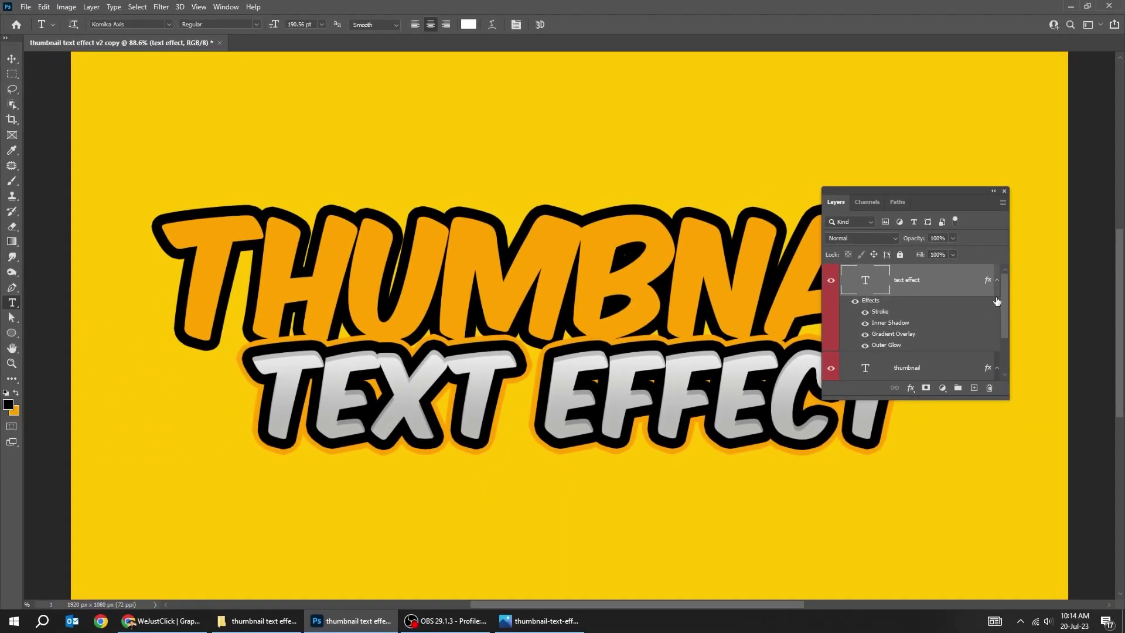
Step: Group the THUMBNAIL and TEXT EFFECT layers into Group 1 and expand it
click(997, 280)
drag(1003, 393, 1003, 457)
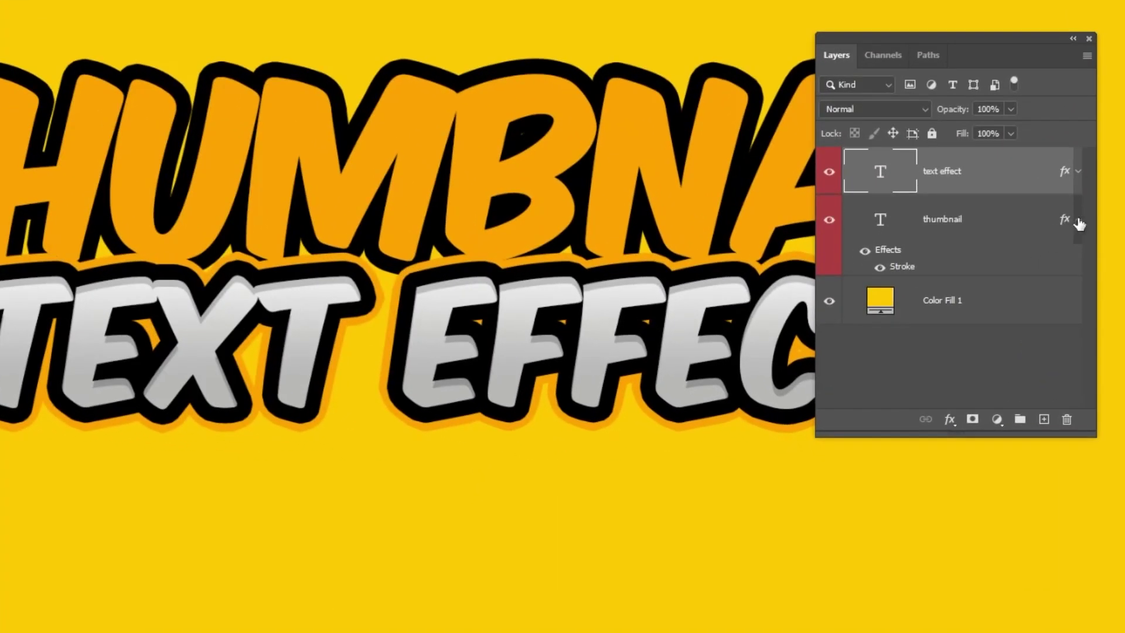
click(1078, 220)
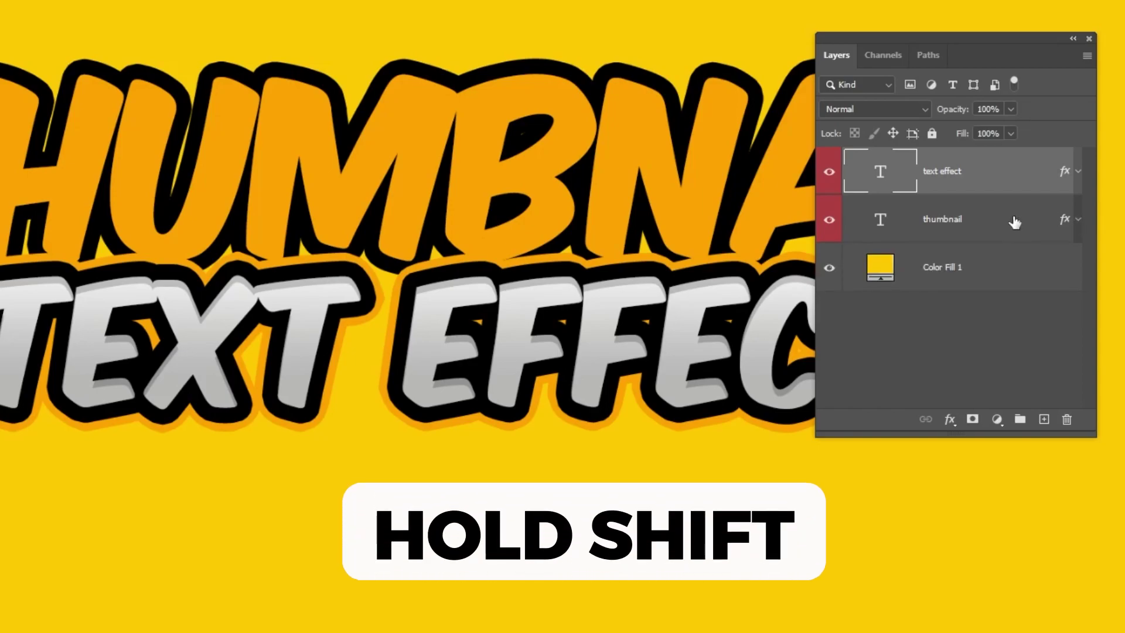
click(1008, 219)
shift+click(1001, 190)
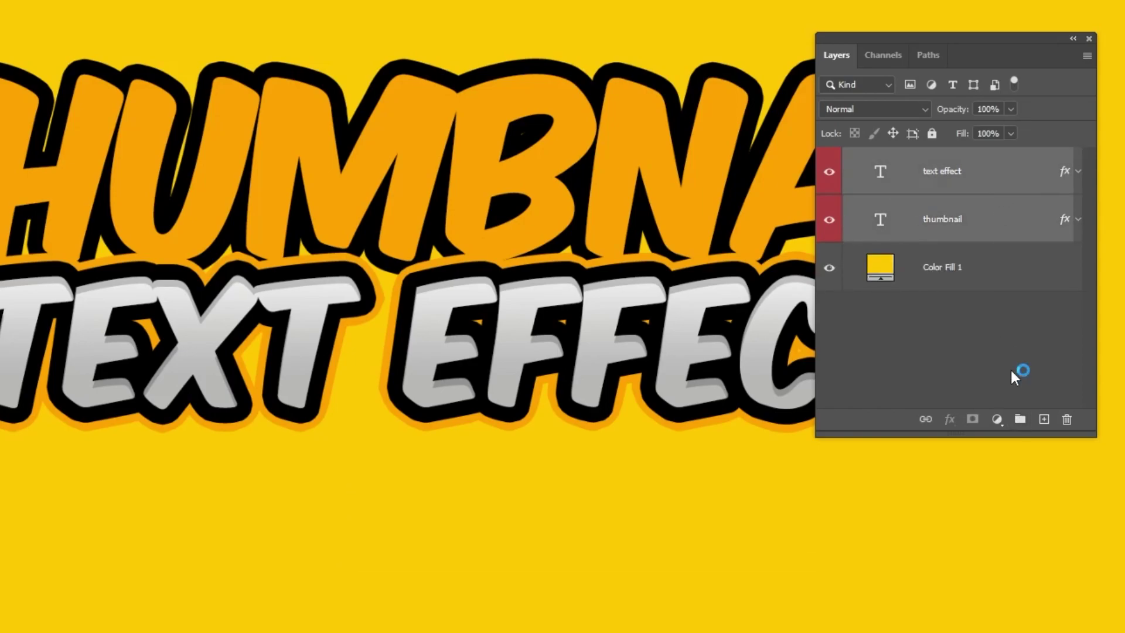
key(ctrl+g)
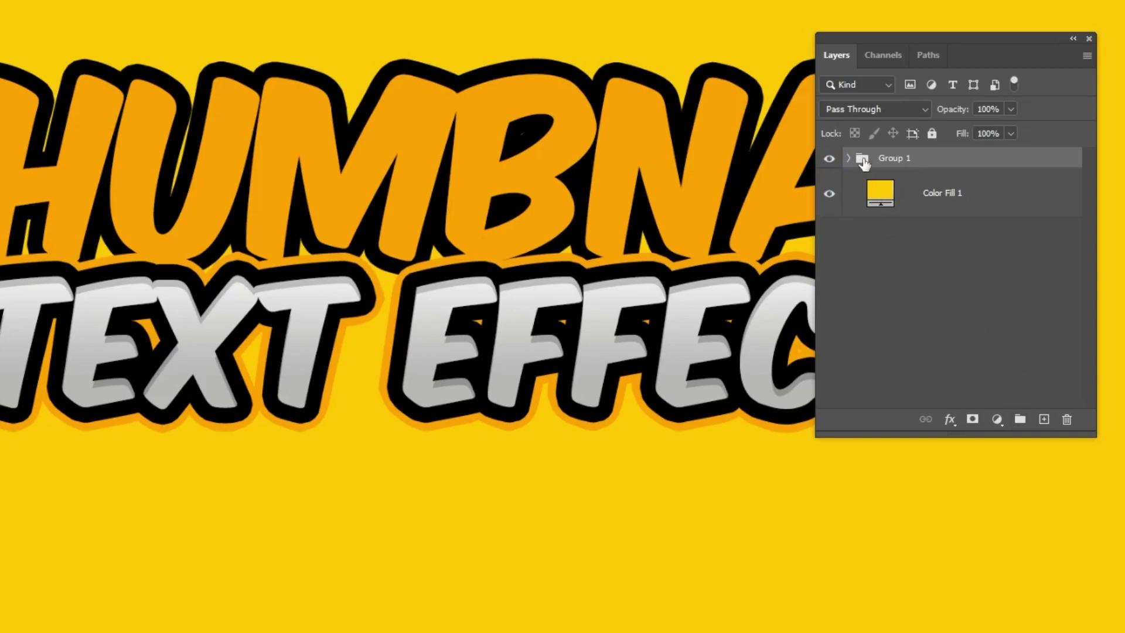
click(850, 159)
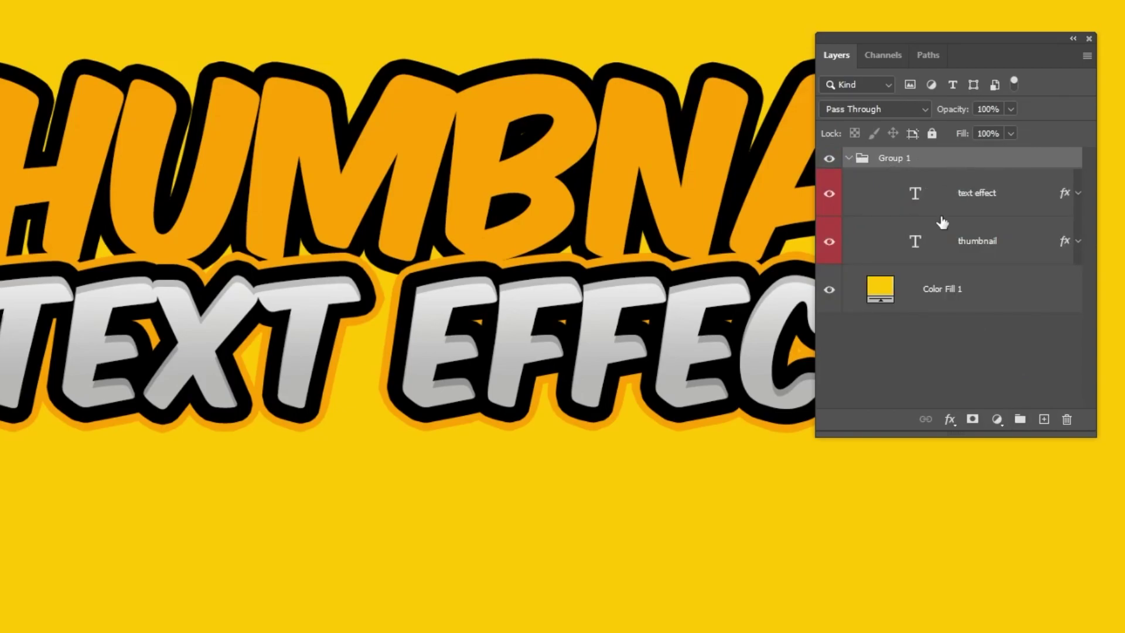
Step: Give Group 1 a 10 px white #FFFFFF Stroke positioned Outside
click(949, 420)
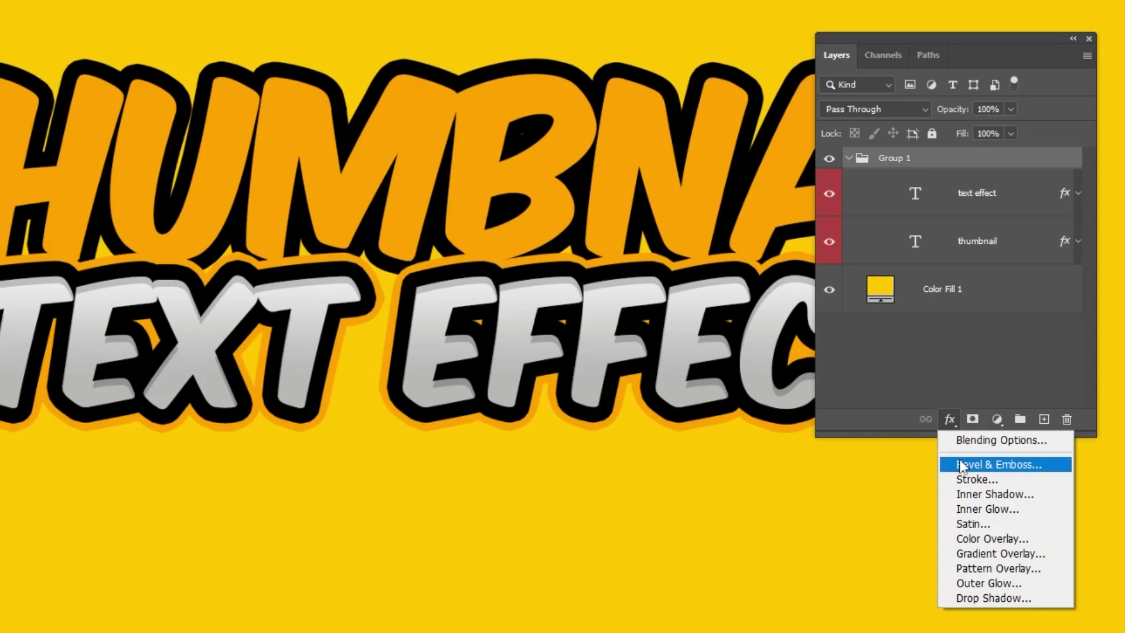
click(1018, 484)
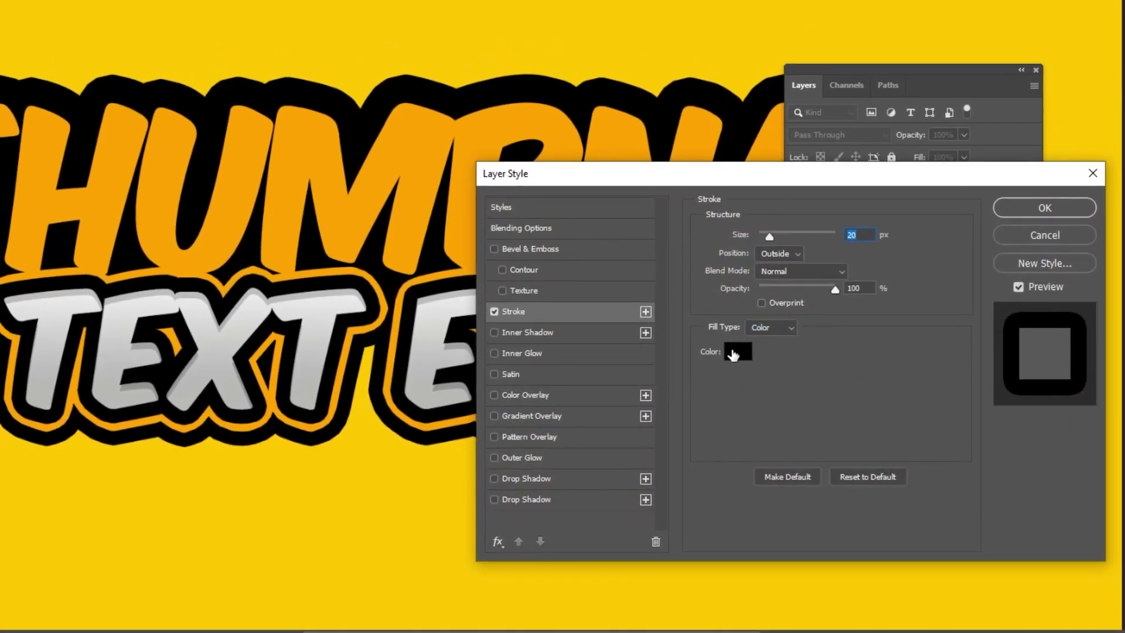
click(733, 353)
text(ffffff)
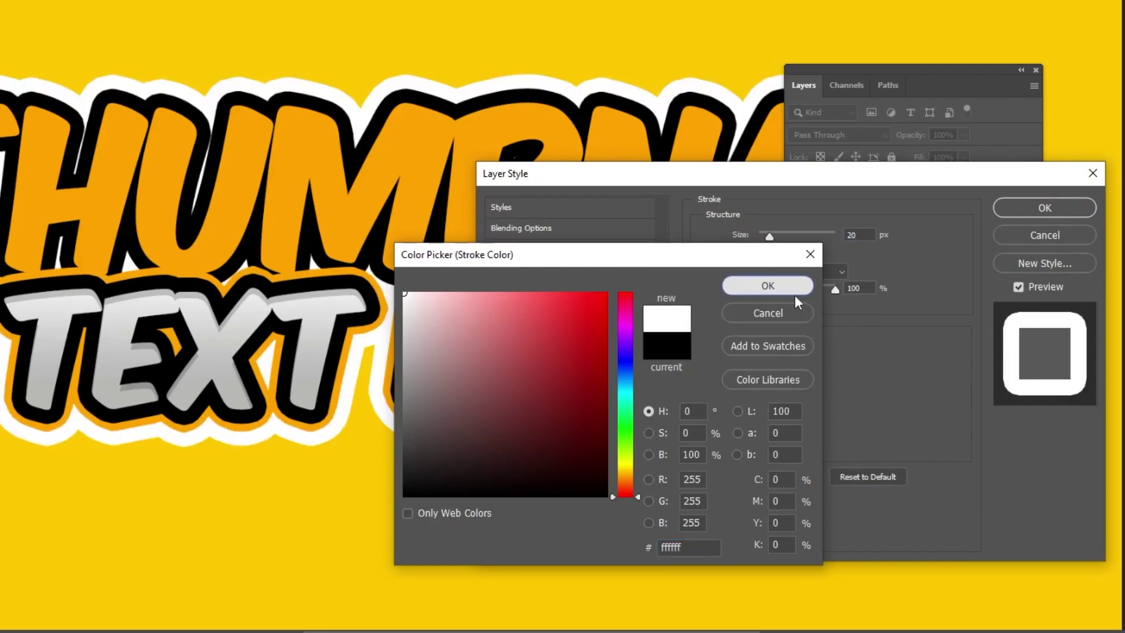
click(773, 287)
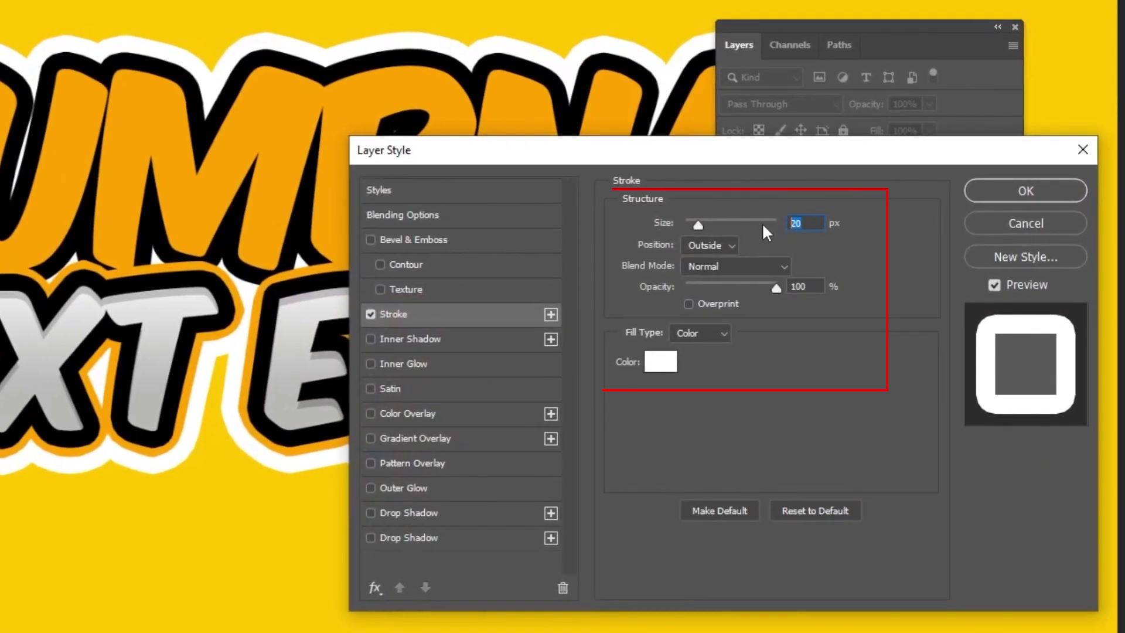
text(10)
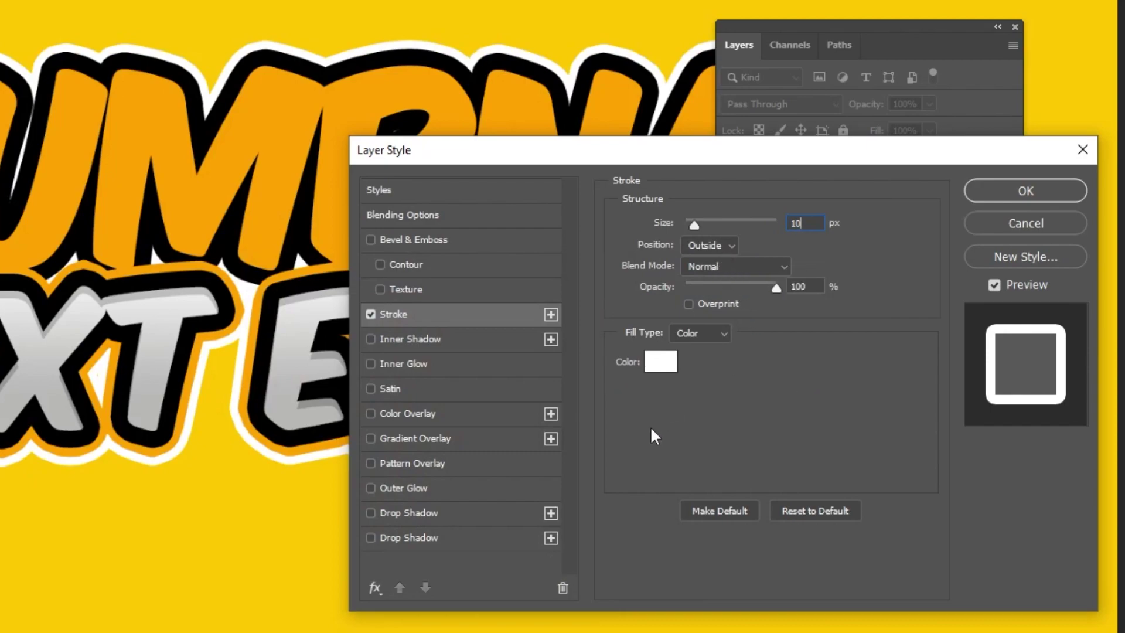
Step: Apply a Multiply Drop Shadow to Group 1: opacity 70, angle 70, distance 29, size 24
click(477, 519)
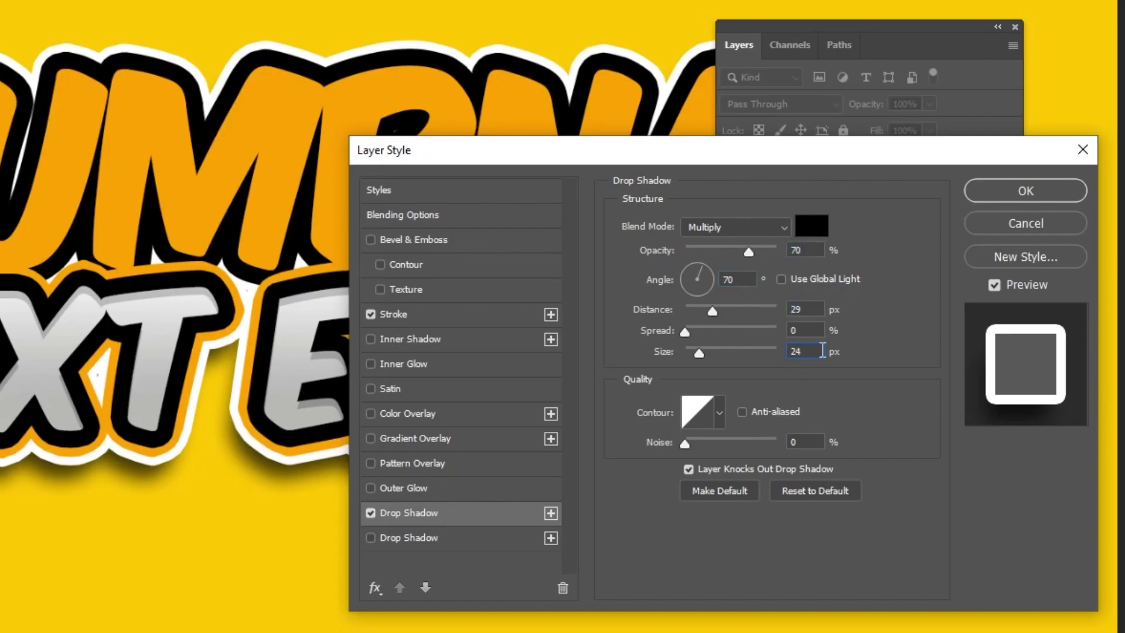
click(1026, 191)
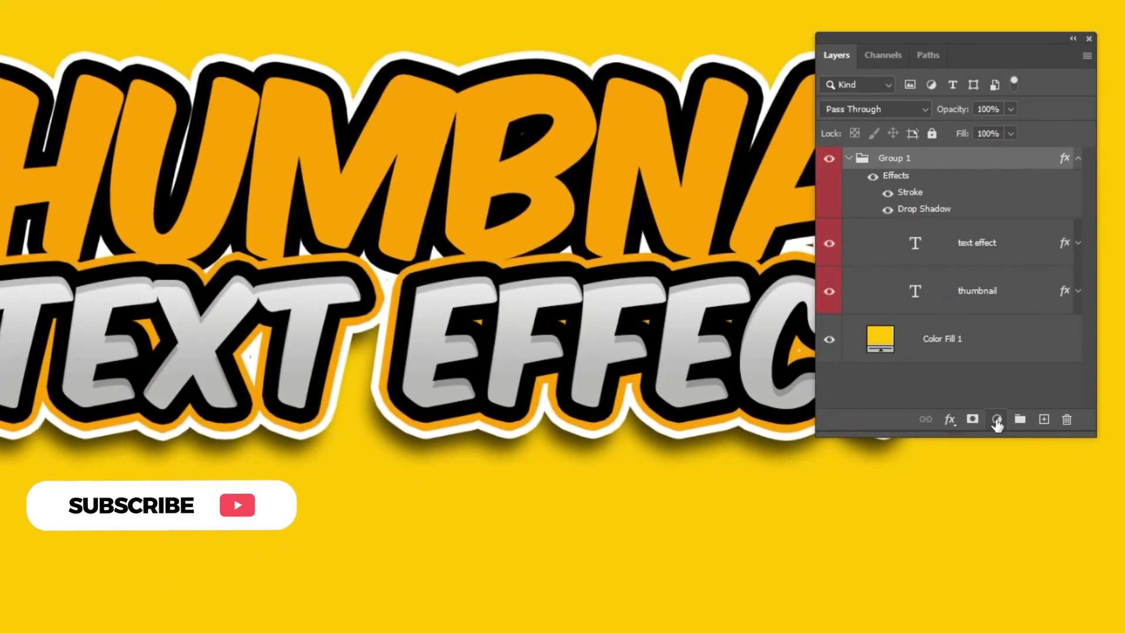
Step: Add an empty Layer 1 beneath the THUMBNAIL layer and hide the Layers panel with F7
click(997, 290)
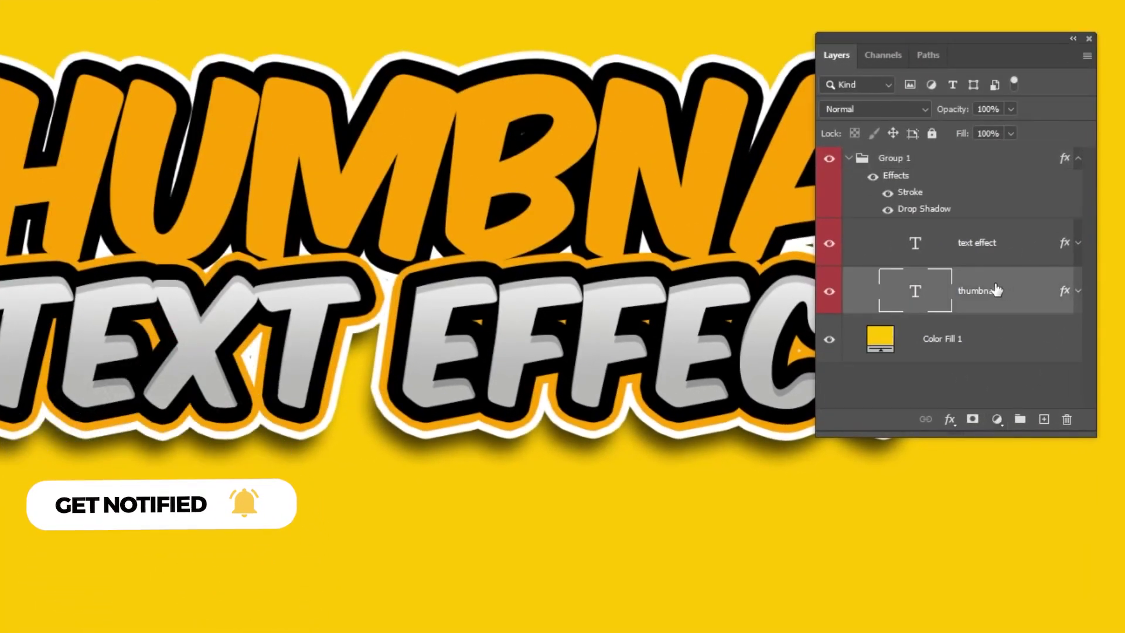
click(1077, 160)
click(1042, 421)
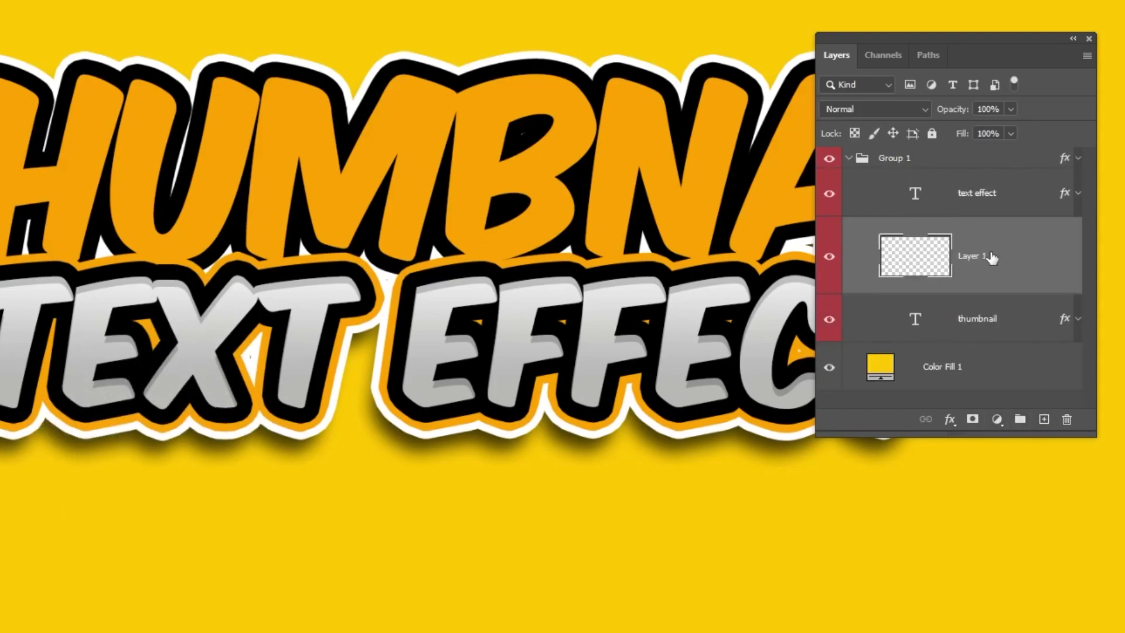
drag(992, 257, 988, 328)
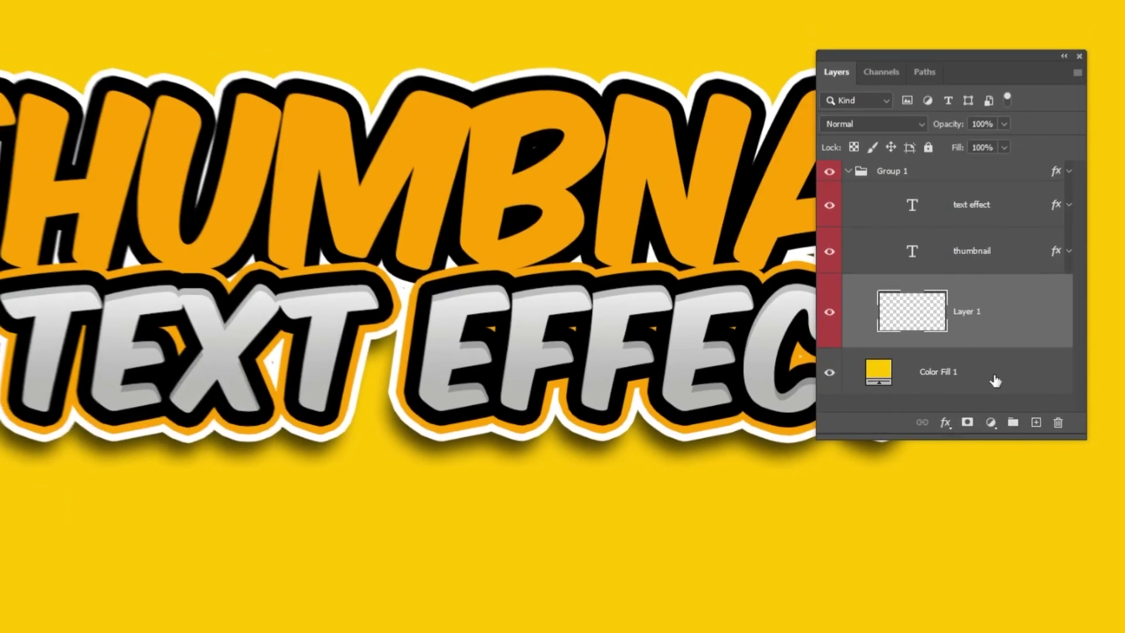
key(F7)
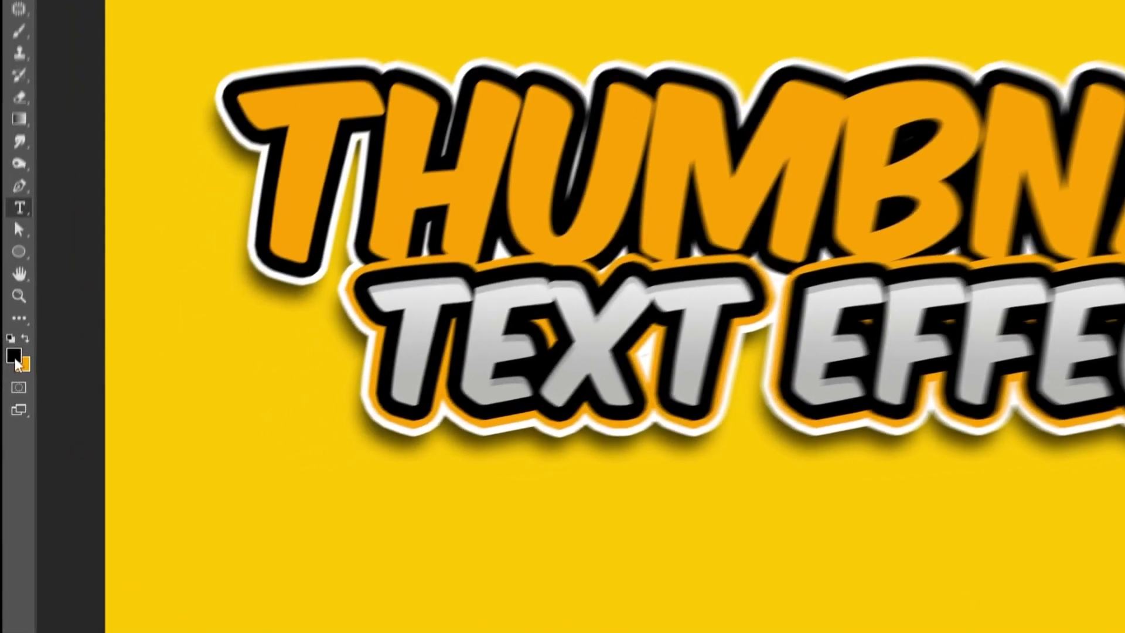
Step: Make the foreground colour black and pick the Hard Round brush preset
click(8, 404)
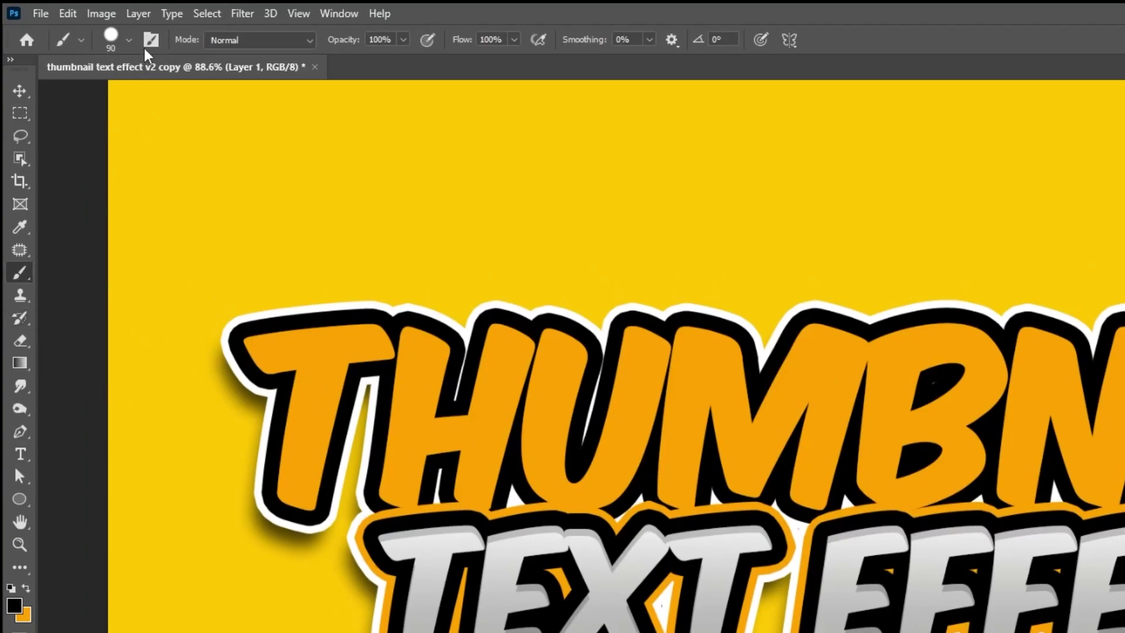
click(129, 40)
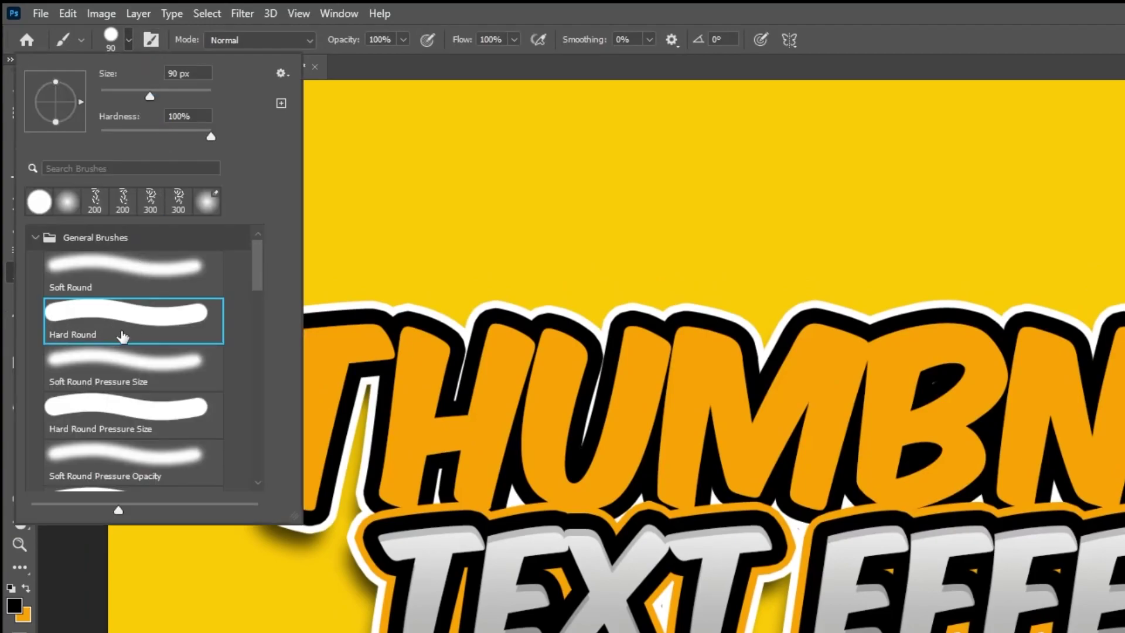
key(Return)
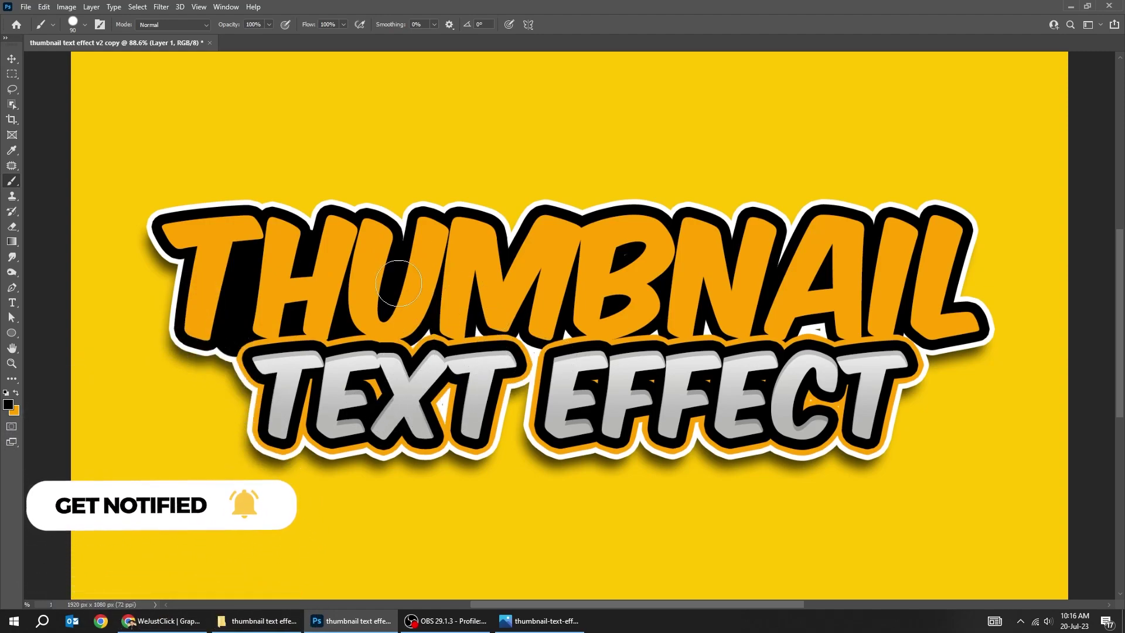
Step: Paint black on Layer 1 between the THUMBNAIL and TEXT EFFECT lines
drag(520, 440, 514, 334)
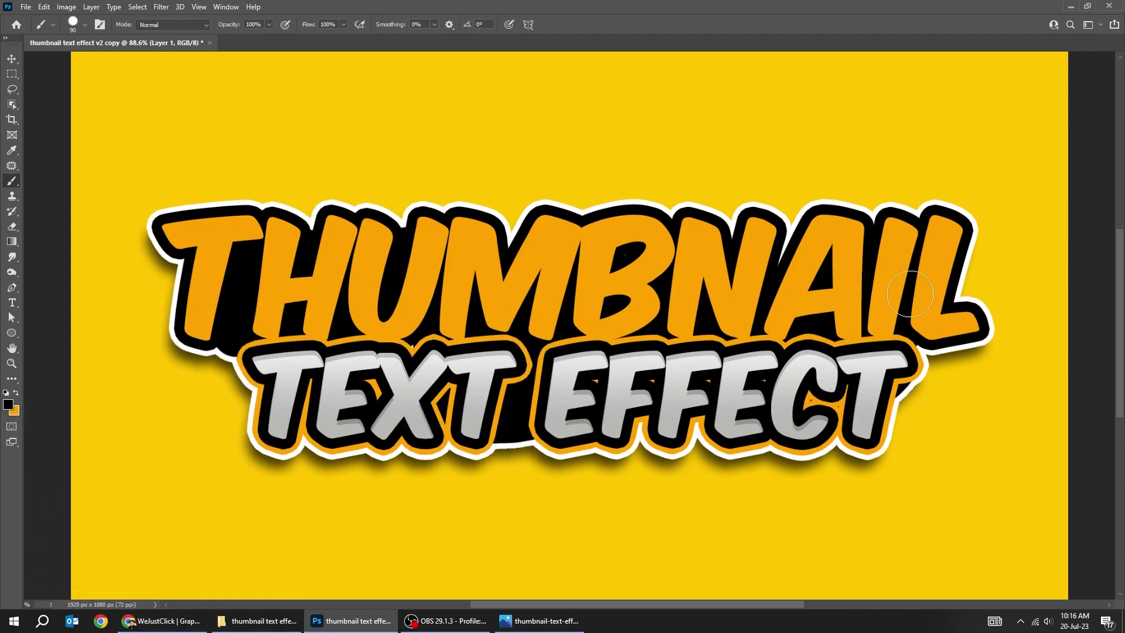